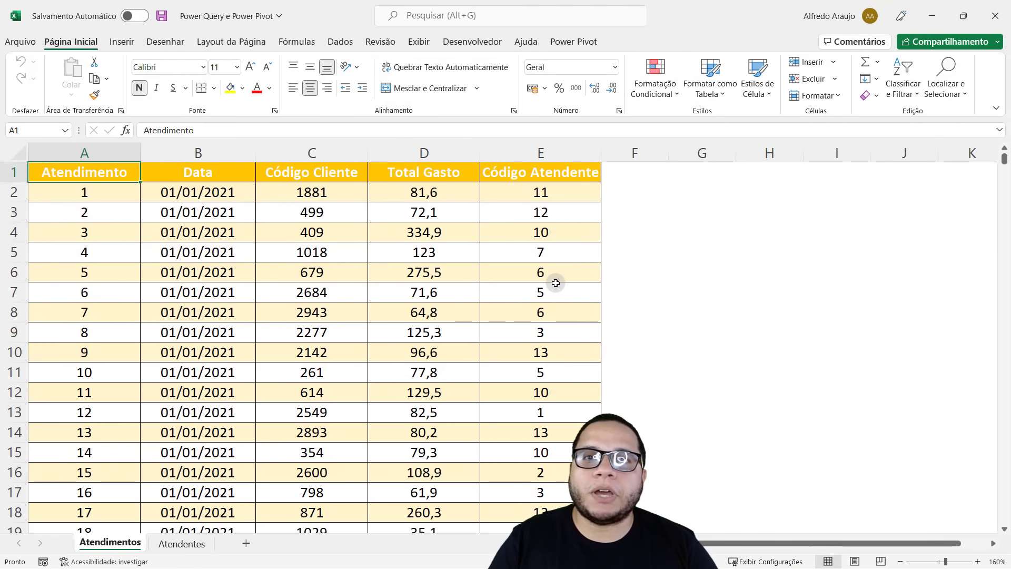
# Examine the service records in the Atendimentos sheet and the attendant list in the Atendentes sheet
pyautogui.click(208, 266)
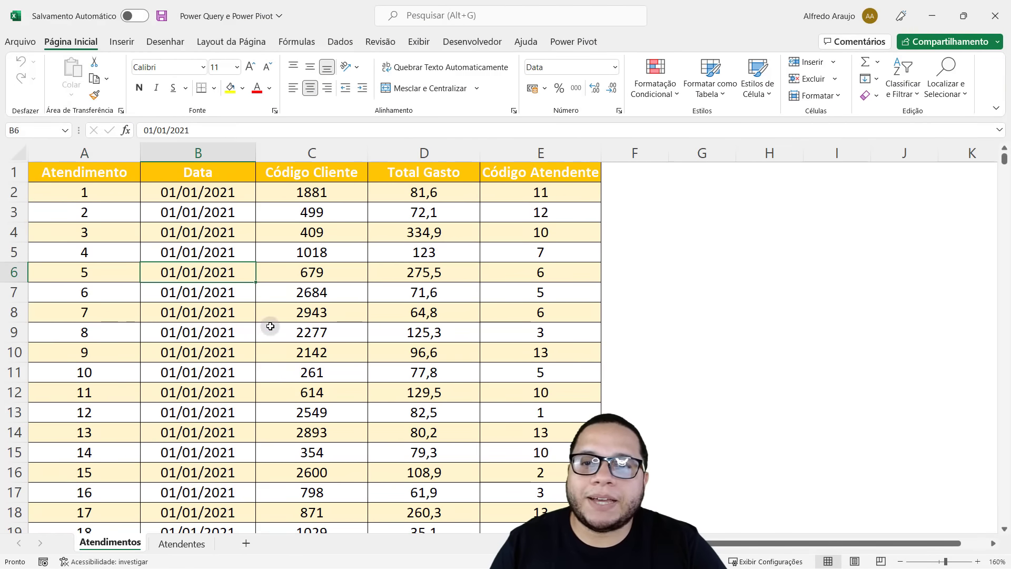
pyautogui.click(267, 327)
pyautogui.click(201, 321)
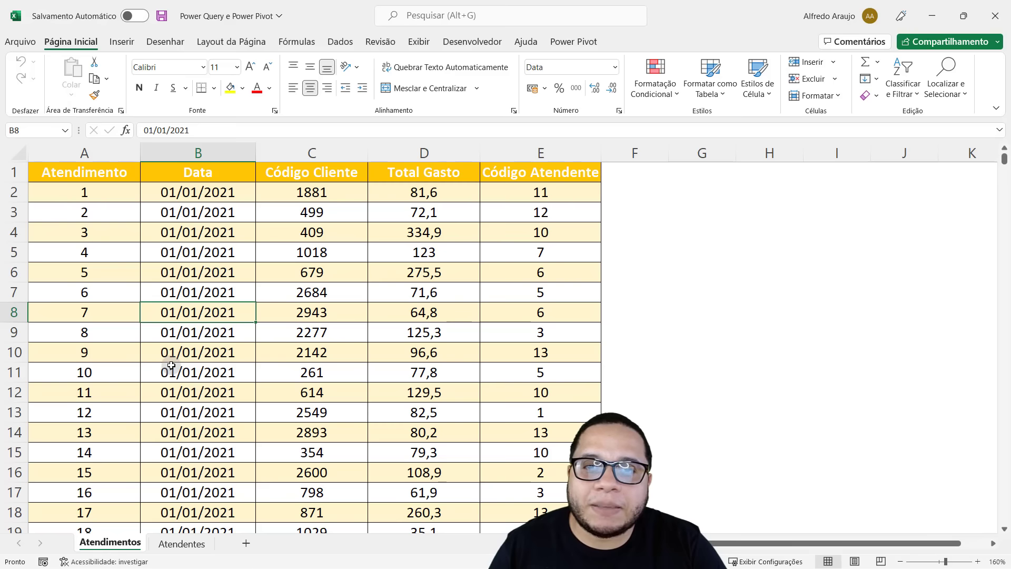
pyautogui.click(172, 366)
pyautogui.click(176, 289)
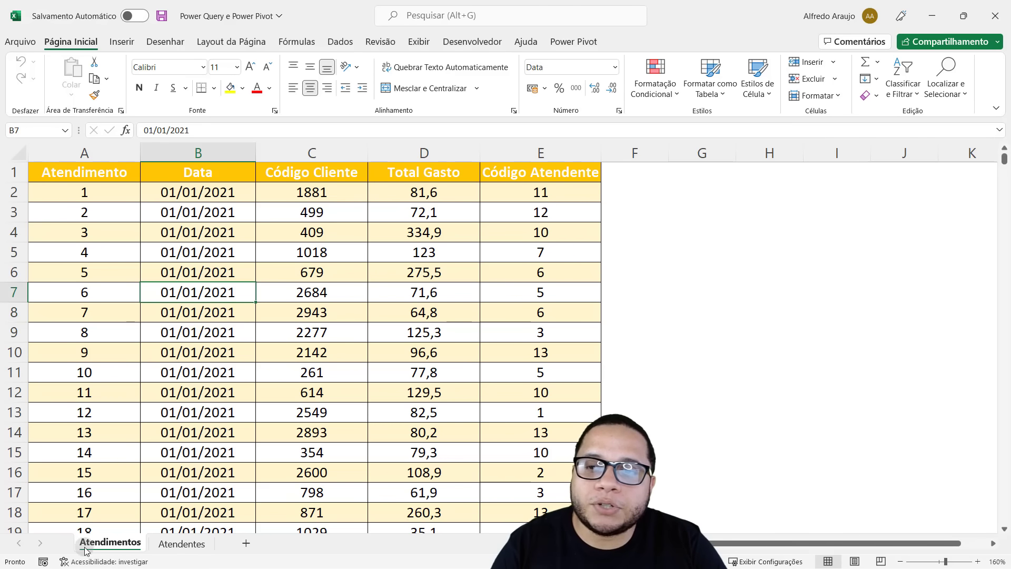
pyautogui.click(169, 543)
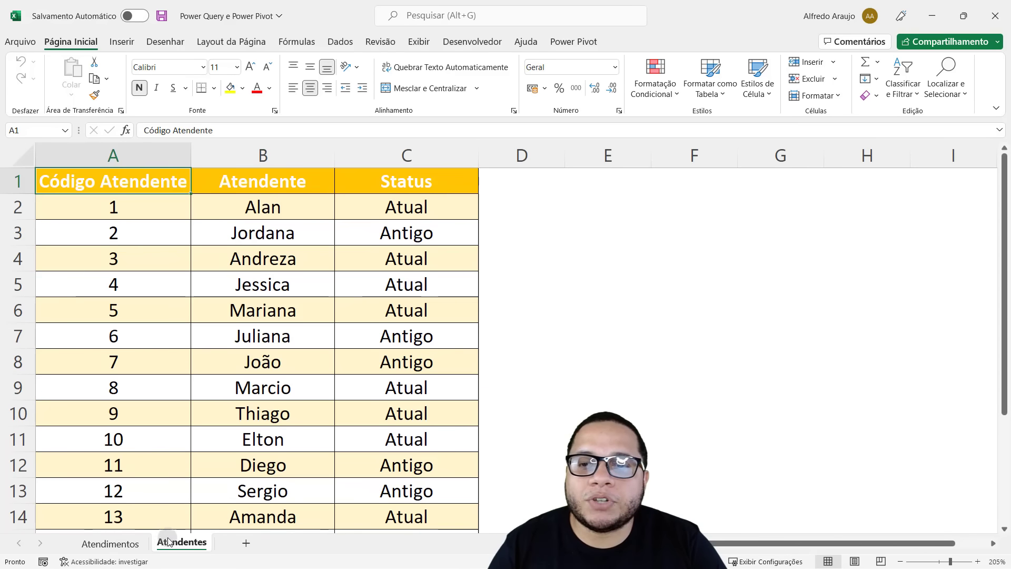
pyautogui.click(129, 543)
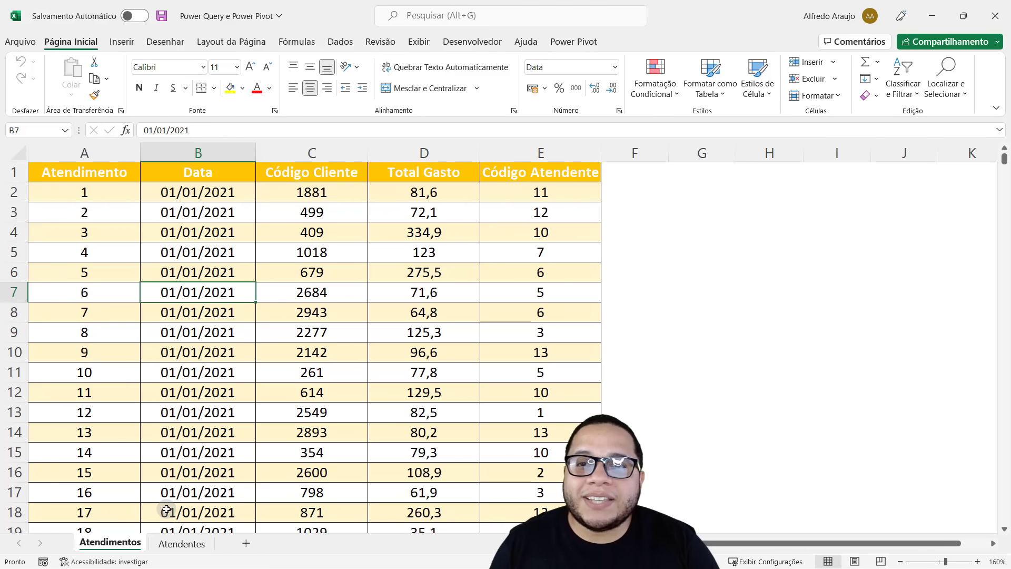
pyautogui.click(177, 550)
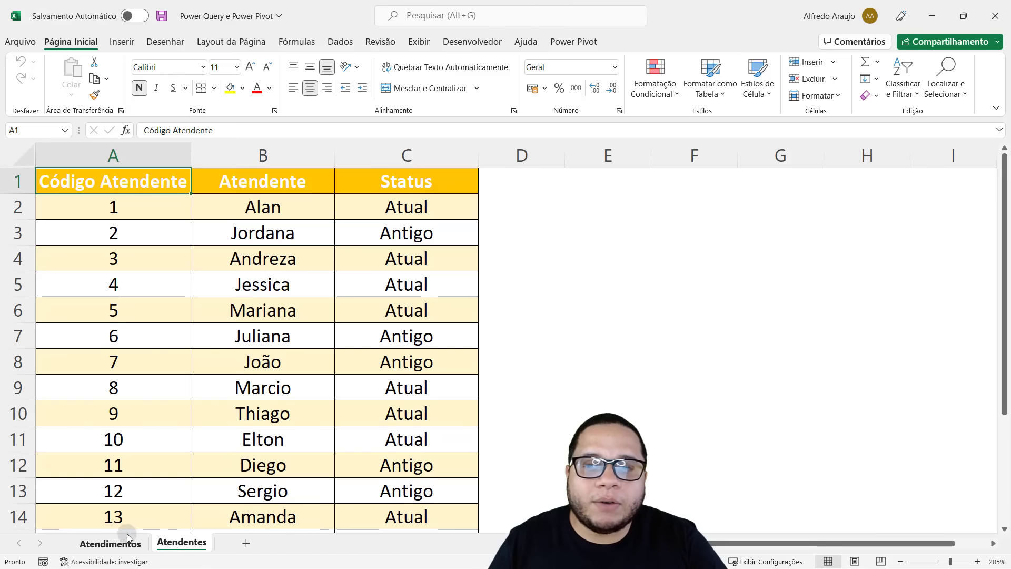
pyautogui.click(113, 542)
pyautogui.click(308, 191)
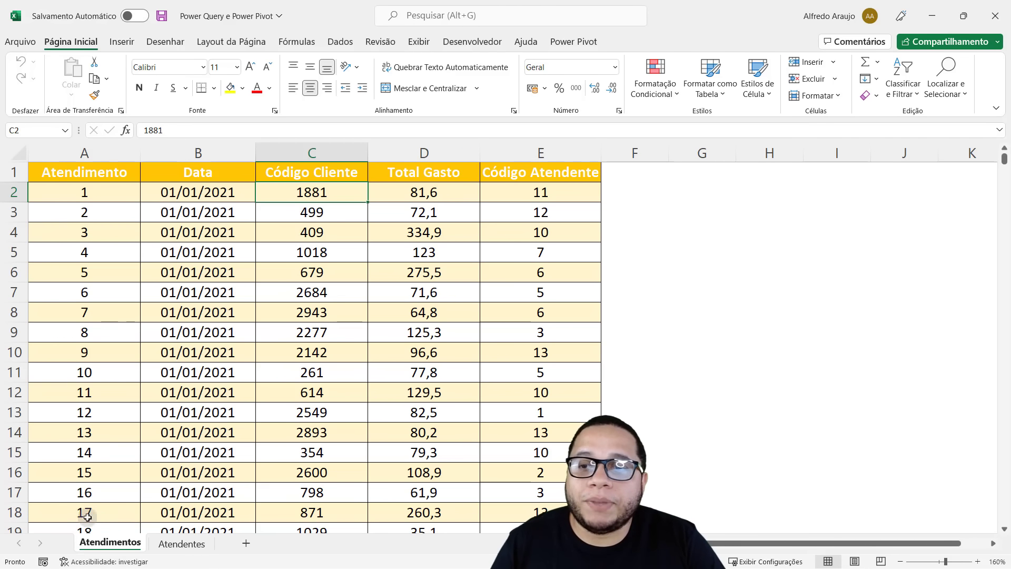
pyautogui.click(341, 40)
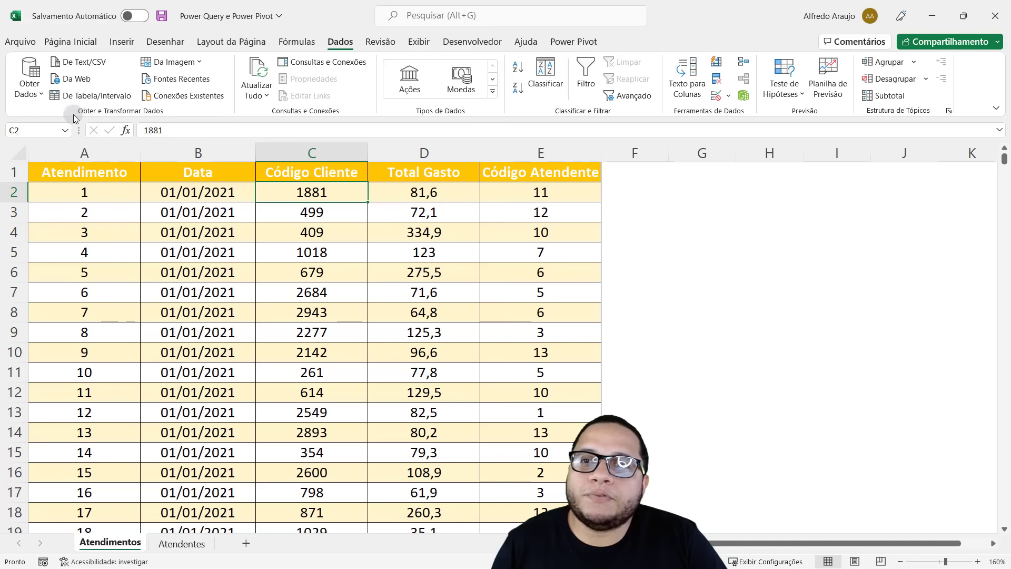
pyautogui.click(32, 90)
pyautogui.moveTo(69, 115)
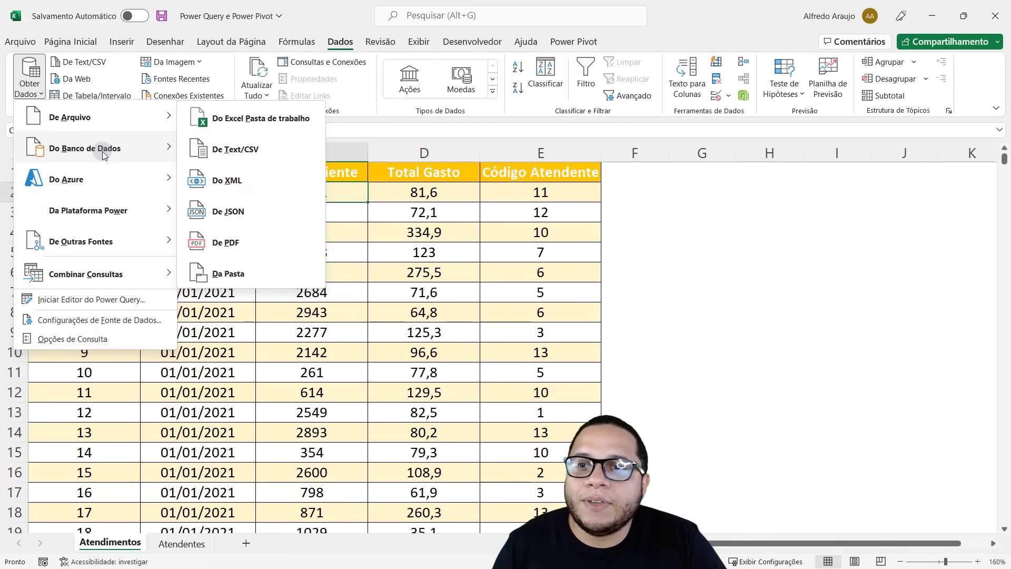
pyautogui.moveTo(86, 187)
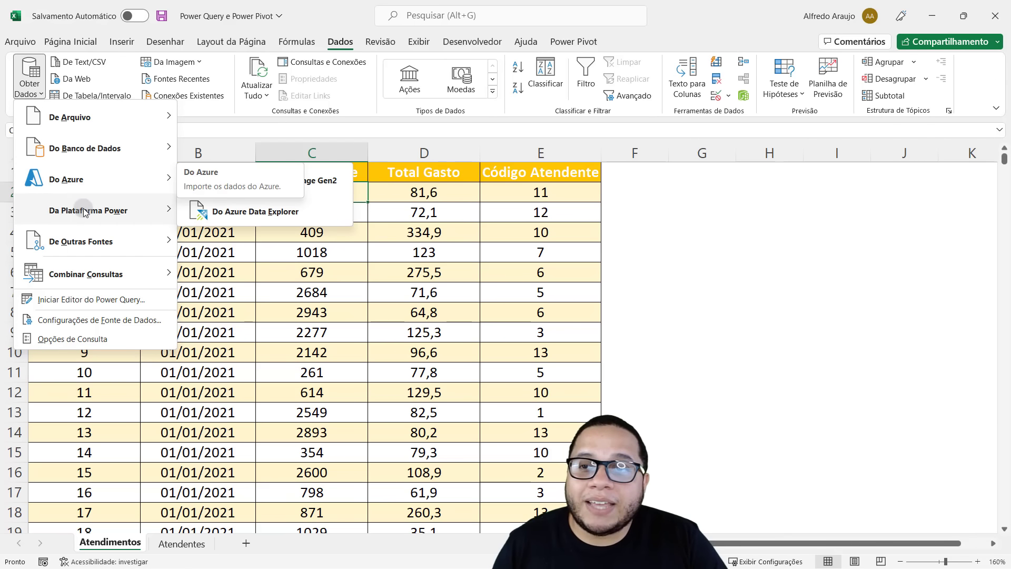
pyautogui.moveTo(84, 210)
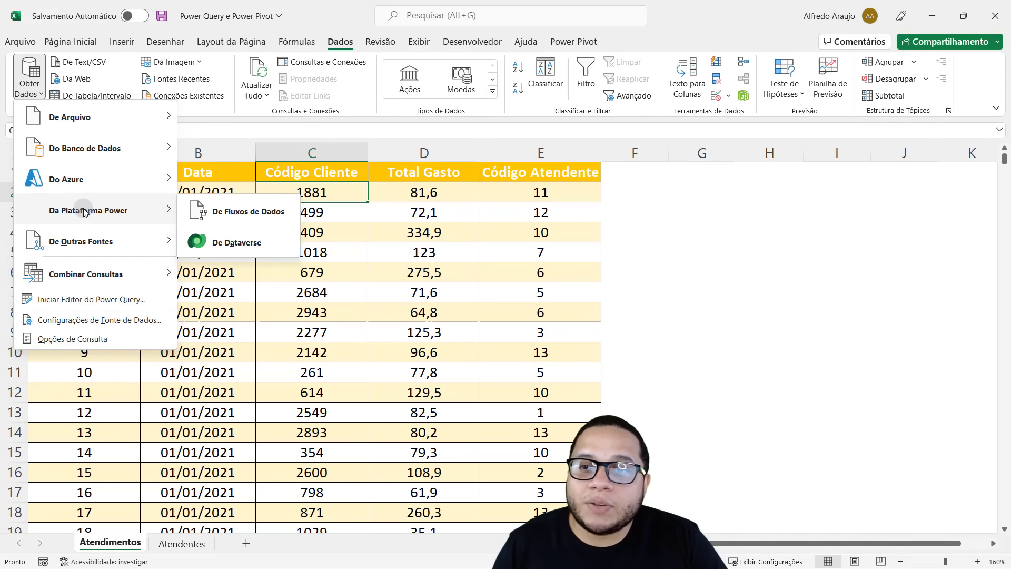
pyautogui.click(38, 91)
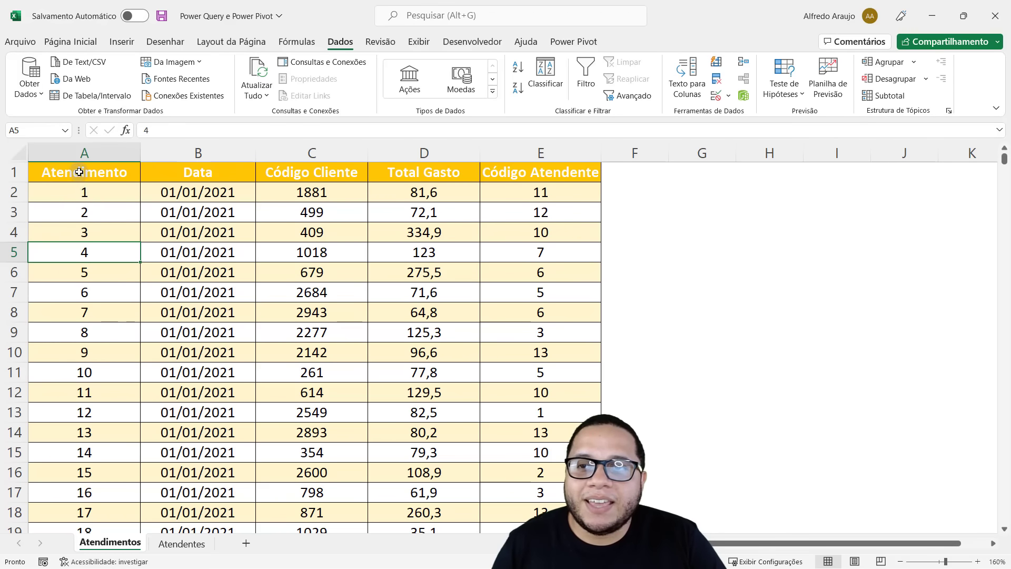
# Convert the Atendimentos data range $A$1:$E$4504 to a table with headers and load it into the Power Query Editor
pyautogui.moveTo(79, 169)
pyautogui.mouseDown()
pyautogui.moveTo(433, 332)
pyautogui.moveTo(433, 389)
pyautogui.moveTo(542, 374)
pyautogui.mouseUp()
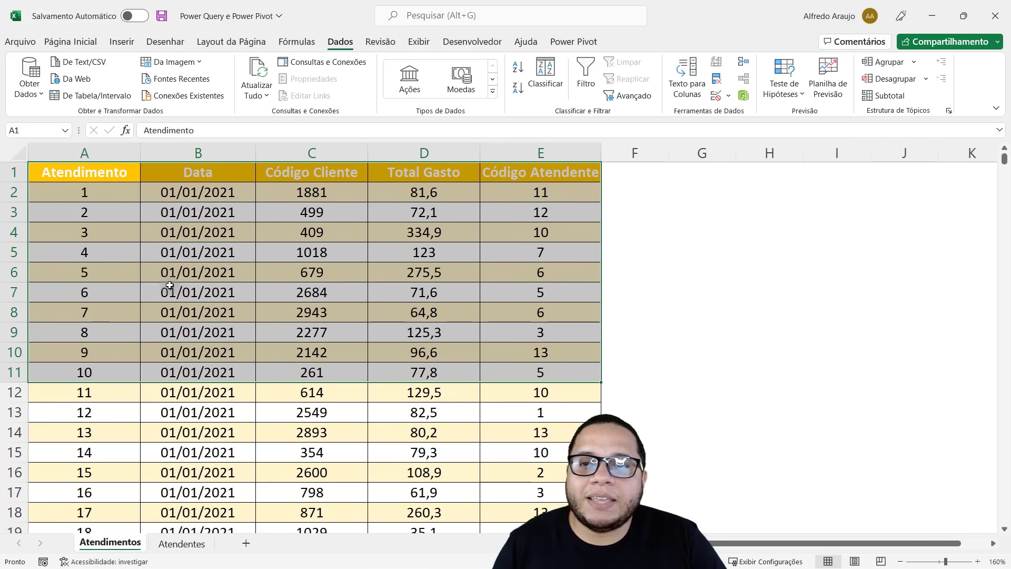
pyautogui.click(159, 254)
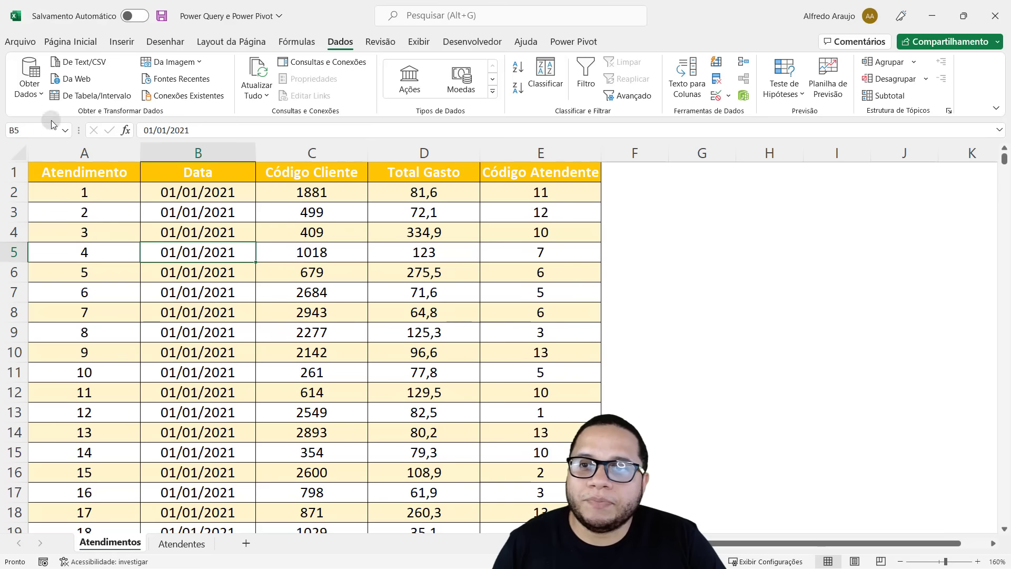
pyautogui.click(77, 100)
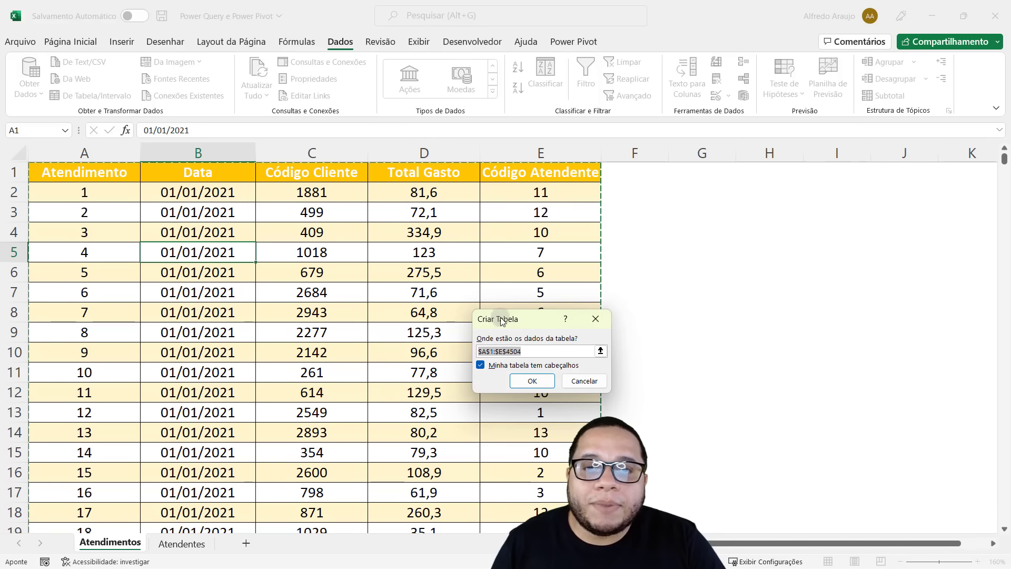
pyautogui.moveTo(534, 311); pyautogui.dragTo(453, 159)
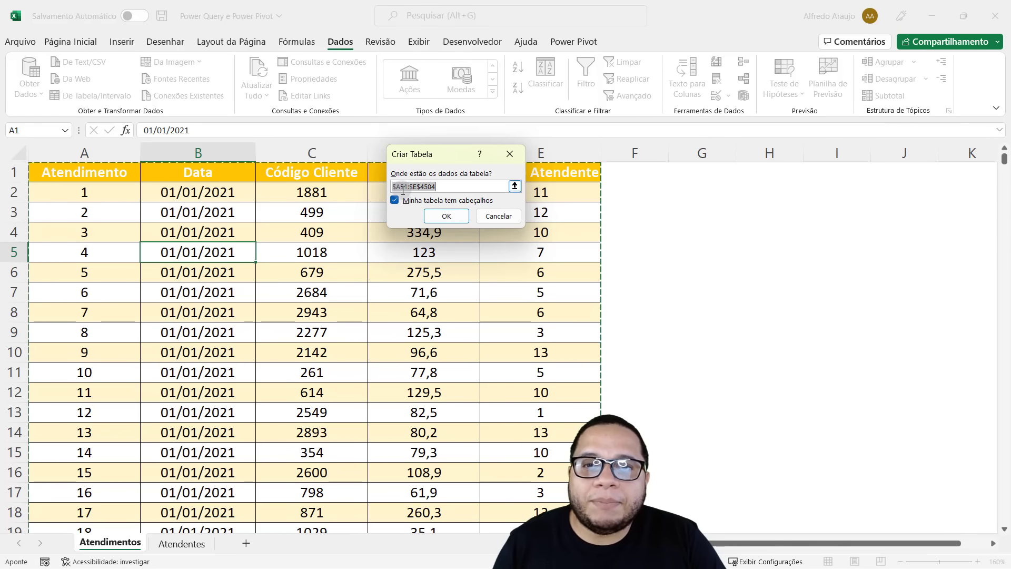
pyautogui.click(452, 218)
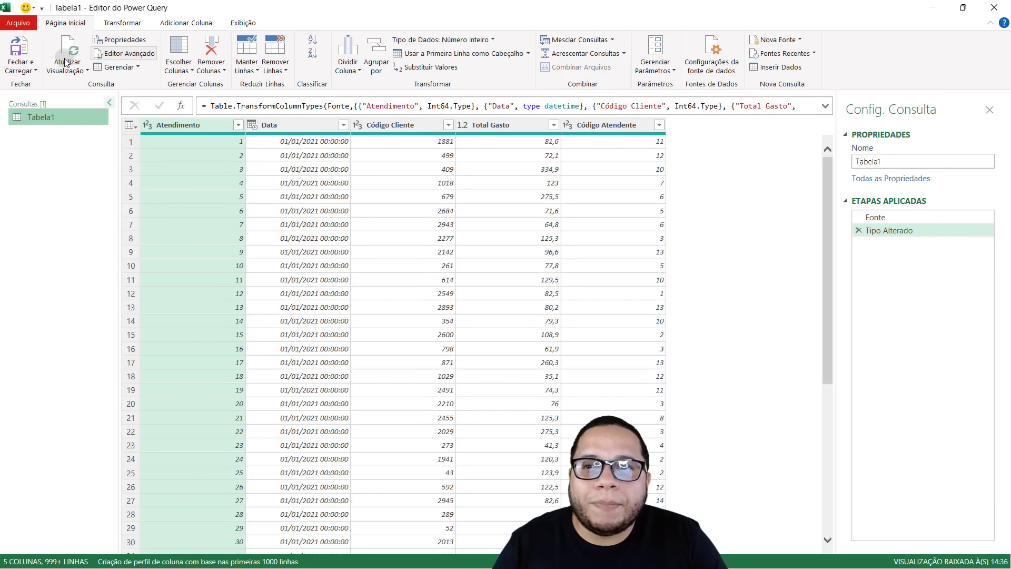
# Rename the query to Atendimentos
pyautogui.moveTo(898, 163); pyautogui.dragTo(834, 171)
pyautogui.press('BackSpace')
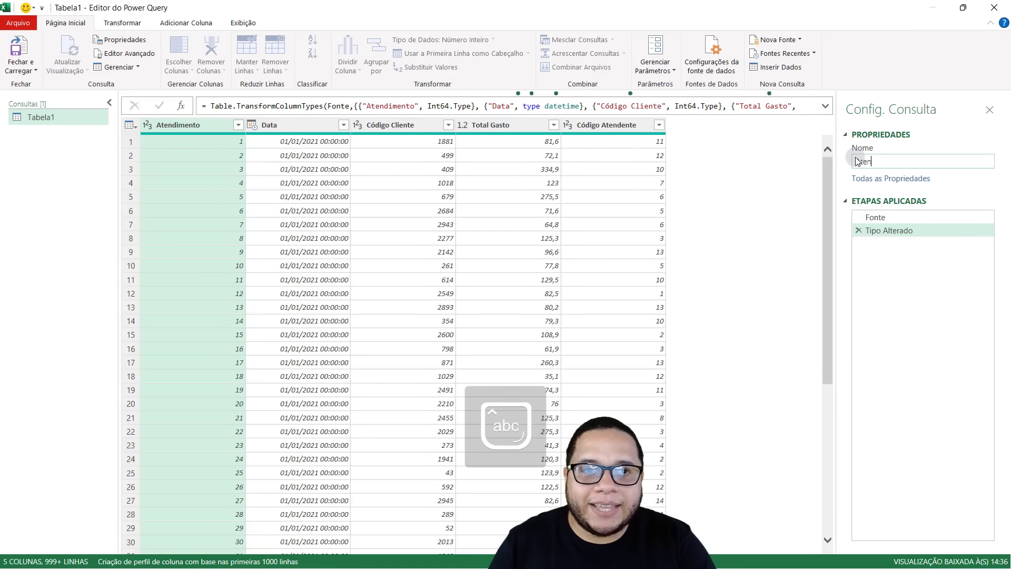
pyautogui.write('Atendimentos')
pyautogui.press('Return')
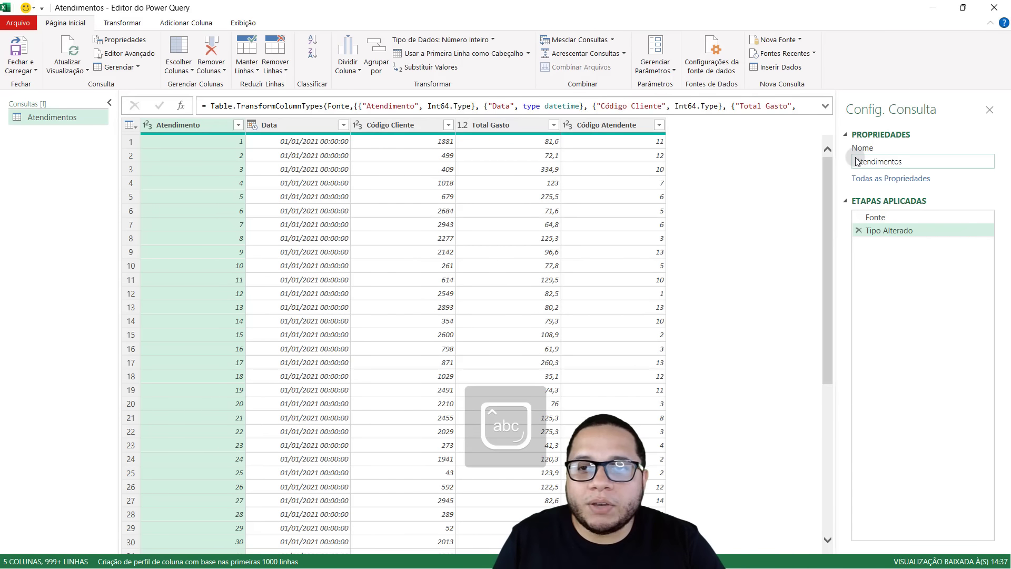
pyautogui.click(481, 197)
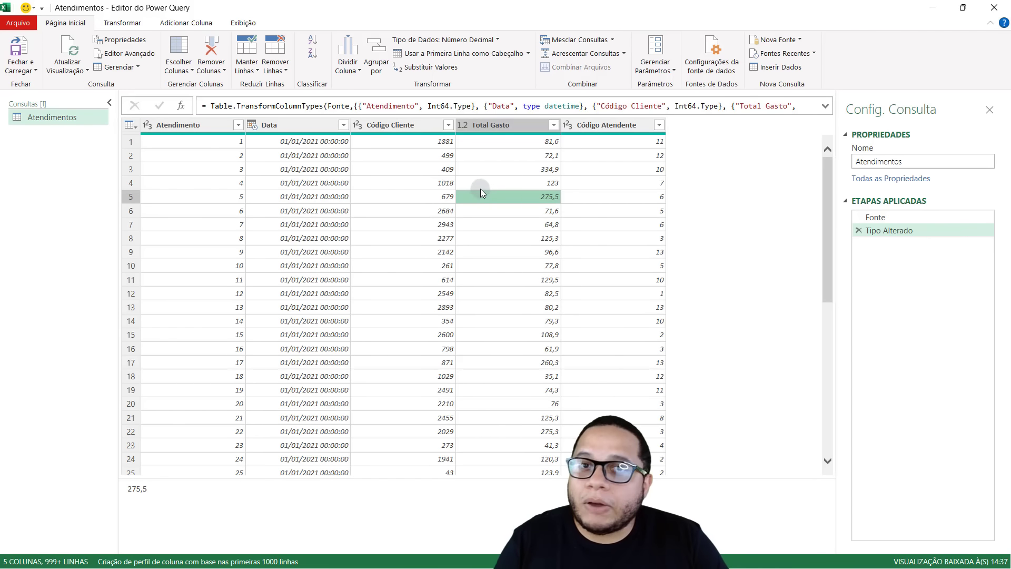
pyautogui.moveTo(617, 11); pyautogui.dragTo(518, 65)
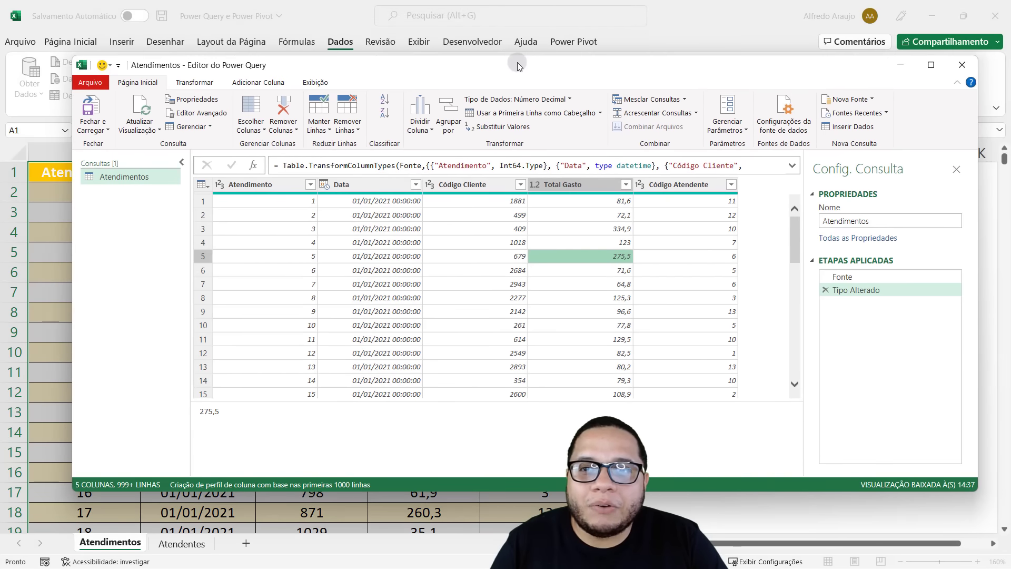
pyautogui.doubleClick(519, 64)
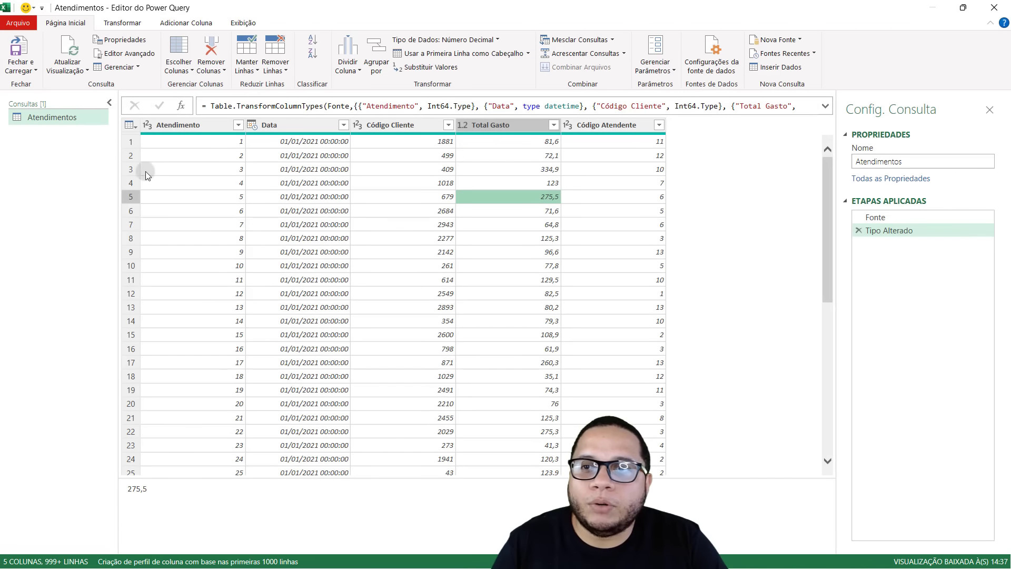
pyautogui.click(43, 118)
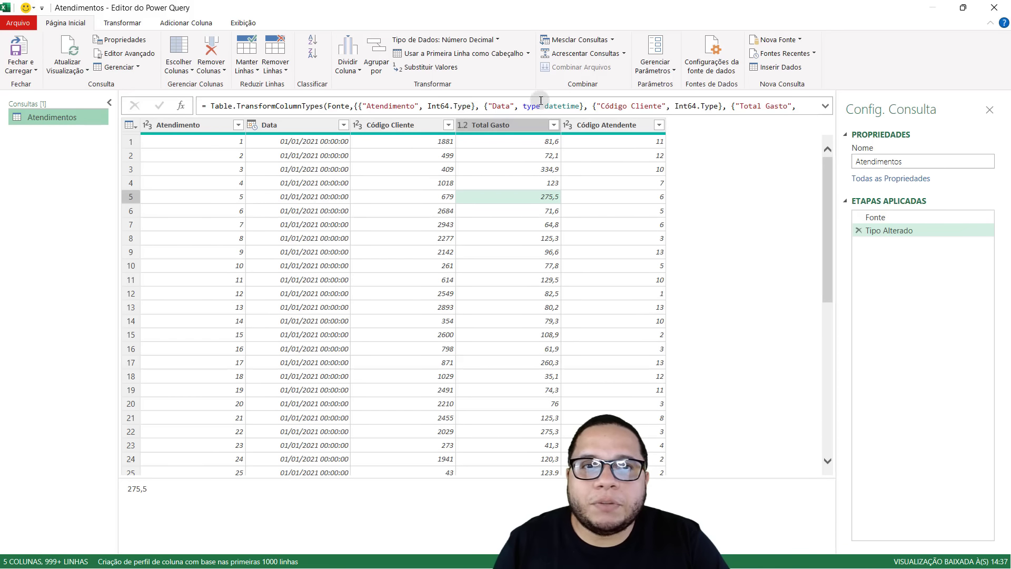
# Add a new Excel workbook source using the file Power Query e Power Pivot from the Área de Trabalho folder
pyautogui.click(795, 42)
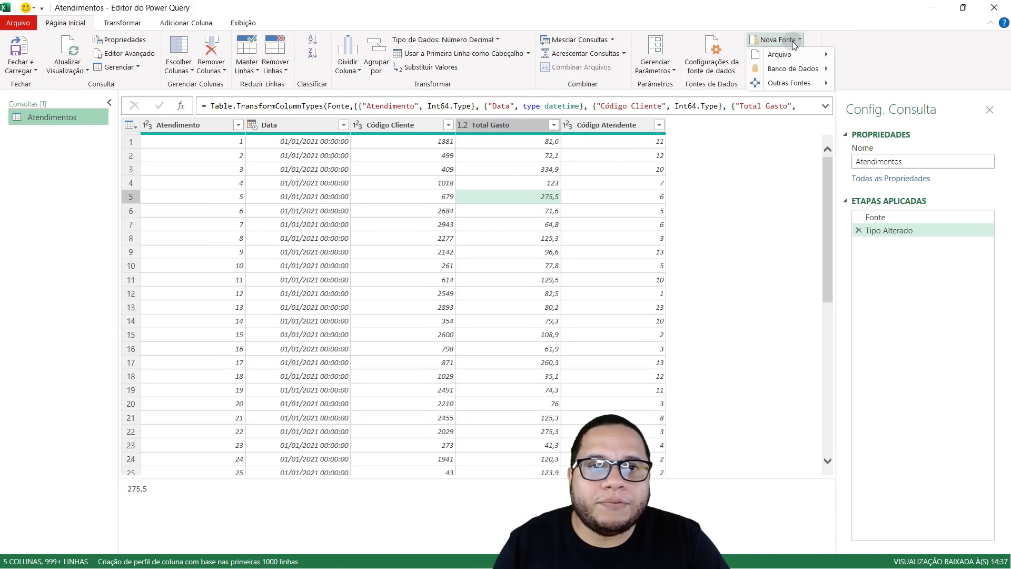
pyautogui.moveTo(794, 55)
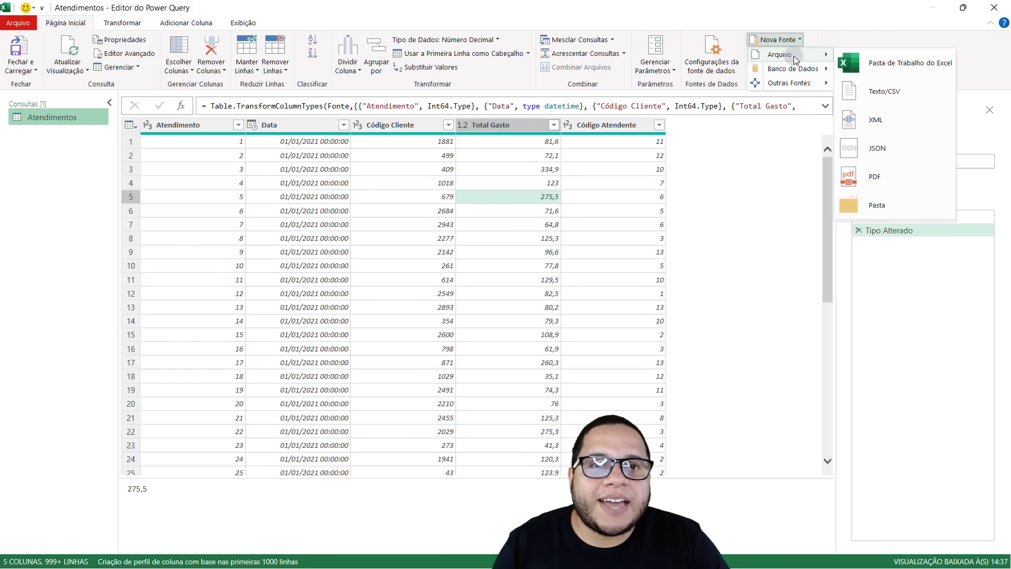
pyautogui.click(905, 61)
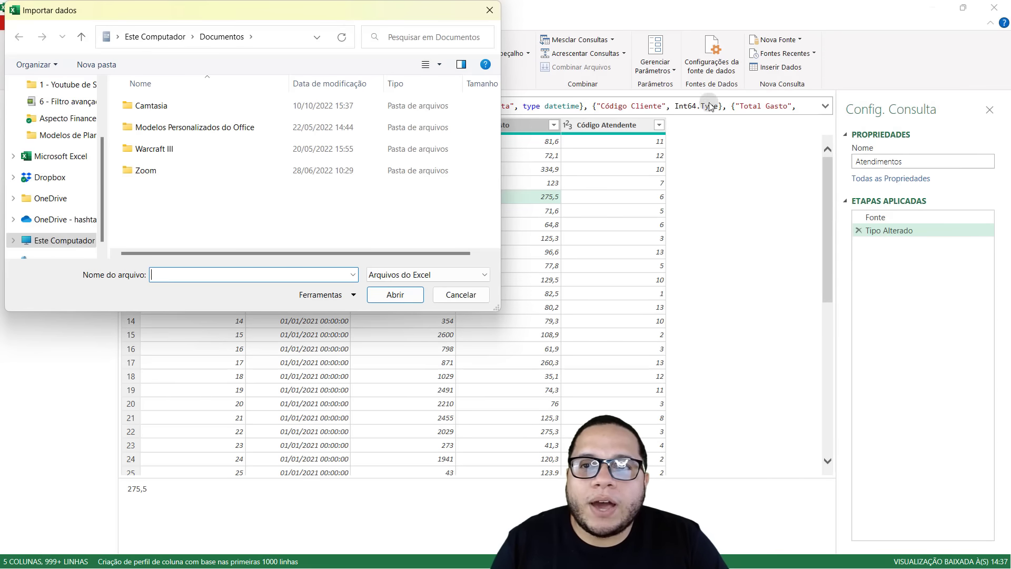
pyautogui.scroll(3, 62, 122)
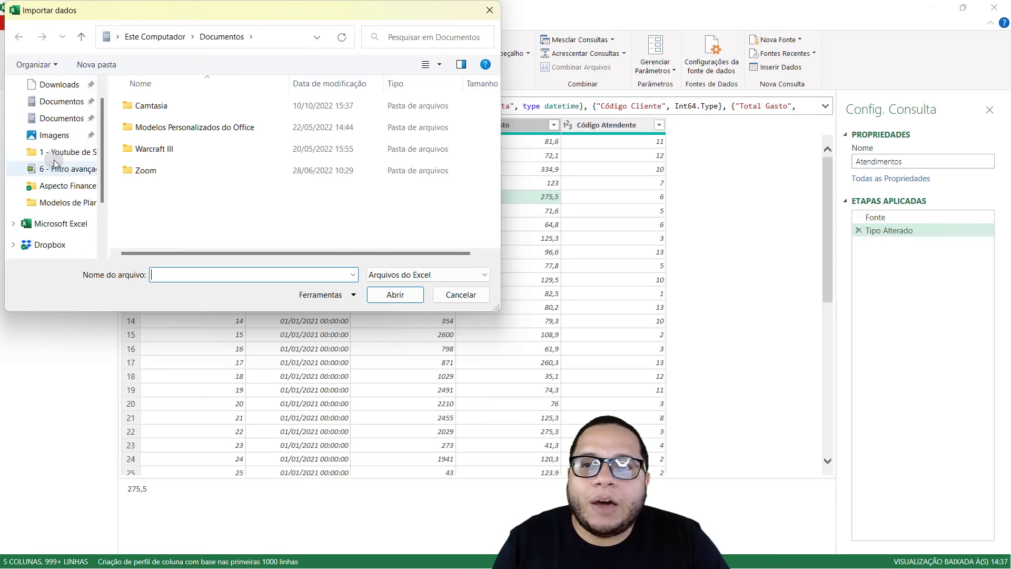
pyautogui.click(59, 105)
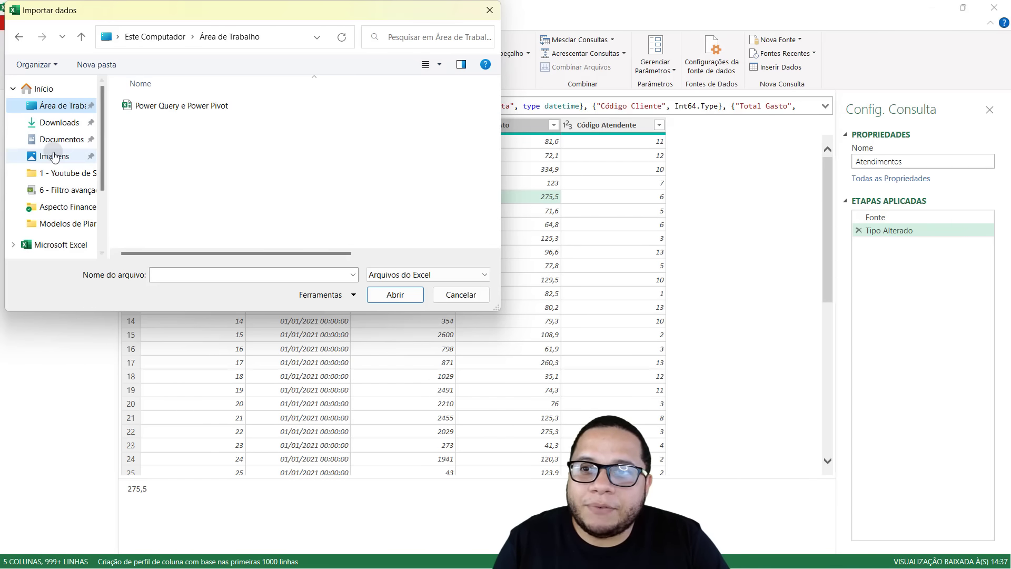
pyautogui.click(57, 126)
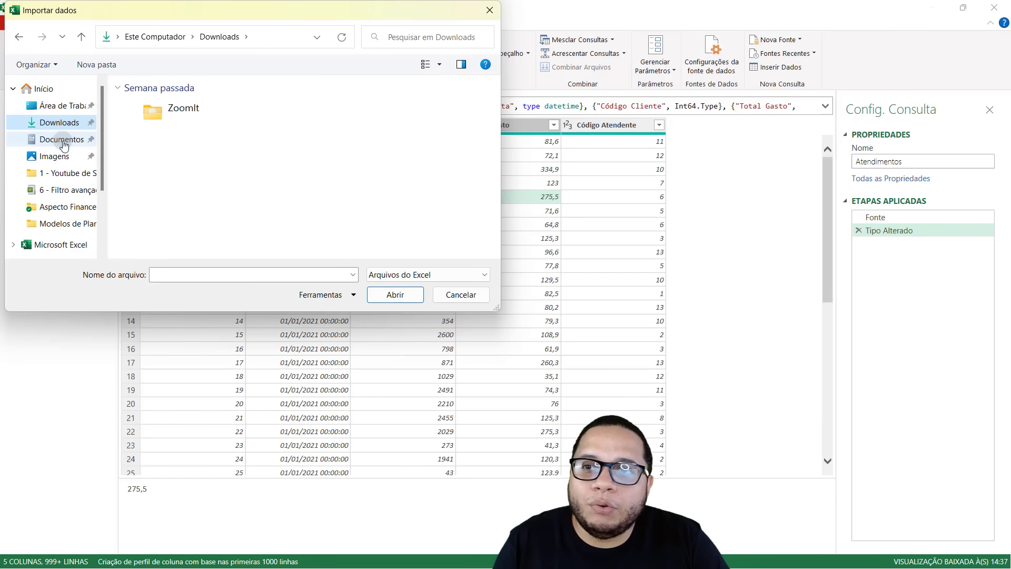
pyautogui.click(59, 140)
pyautogui.click(59, 126)
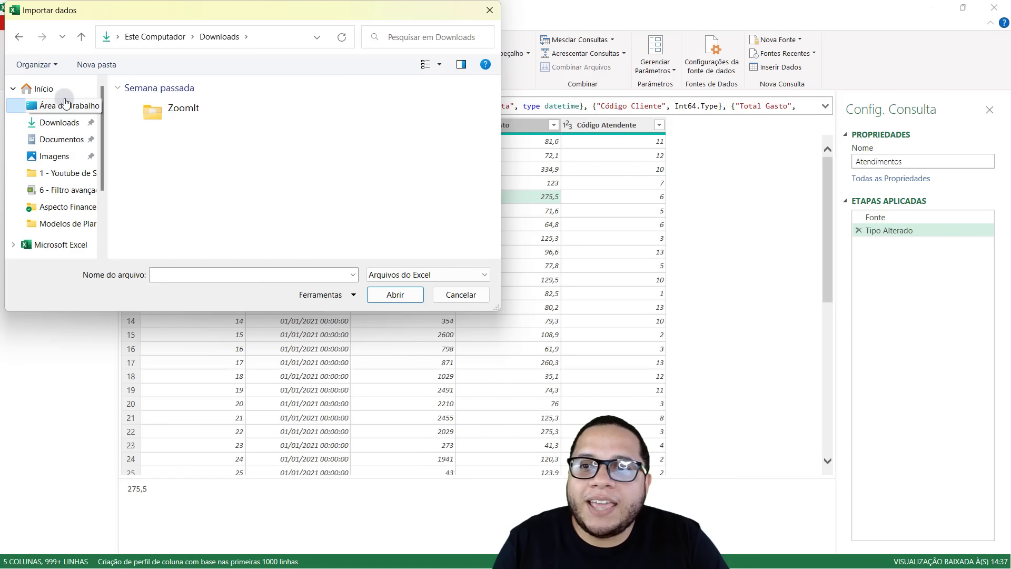
pyautogui.click(60, 106)
pyautogui.click(192, 105)
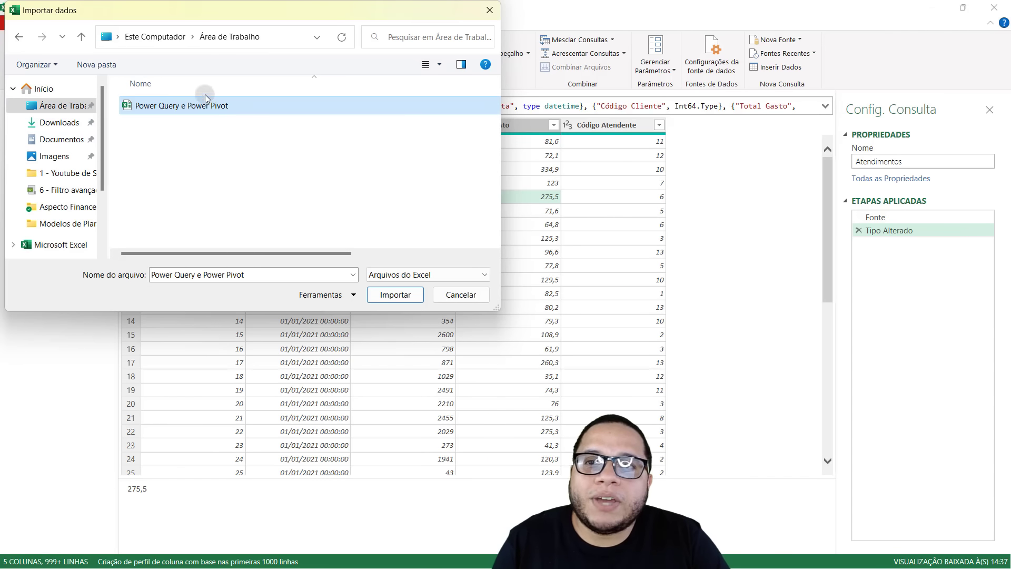
pyautogui.doubleClick(178, 103)
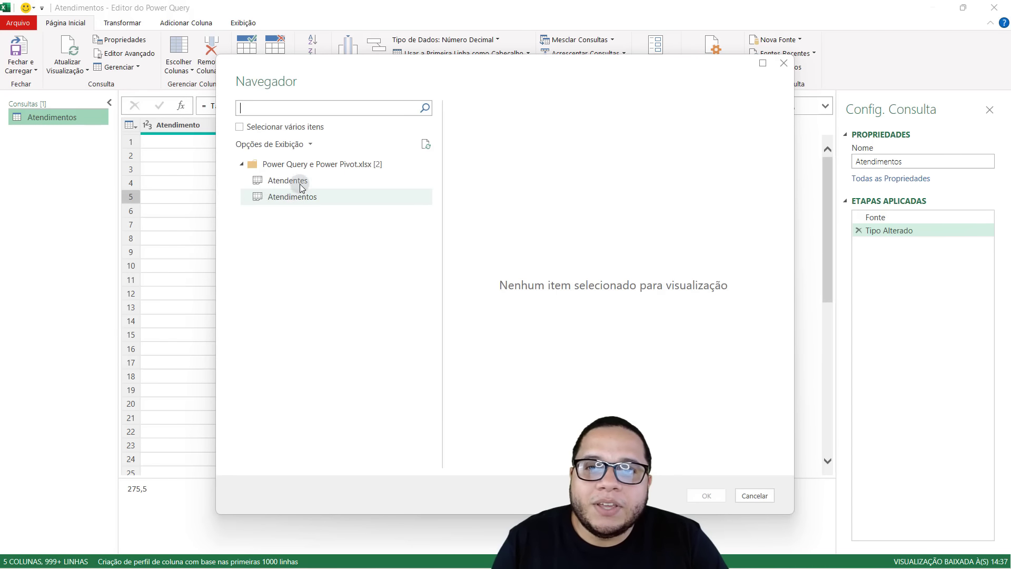
# Import the Atendentes sheet from the workbook as a second query
pyautogui.click(306, 198)
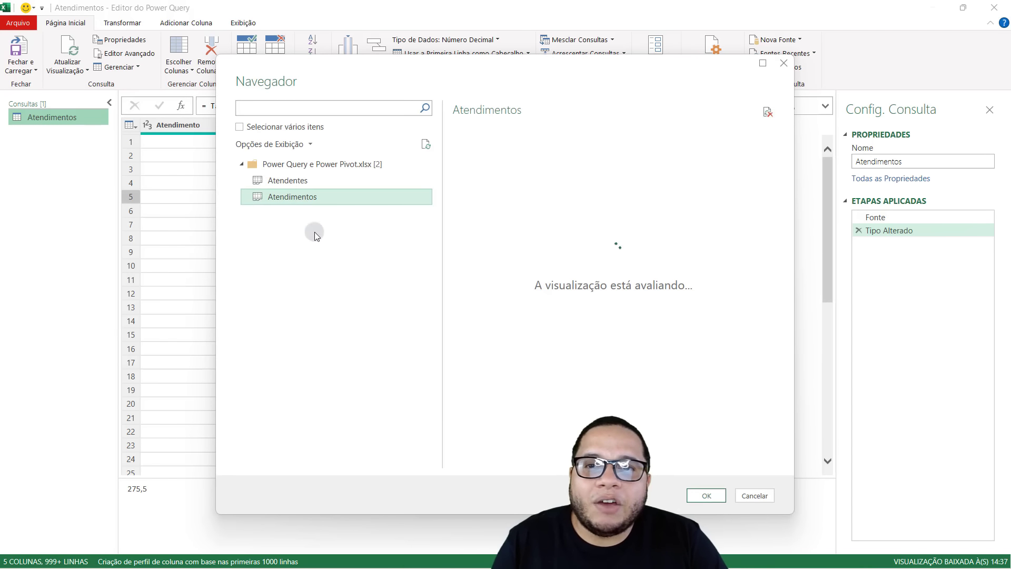
pyautogui.click(305, 182)
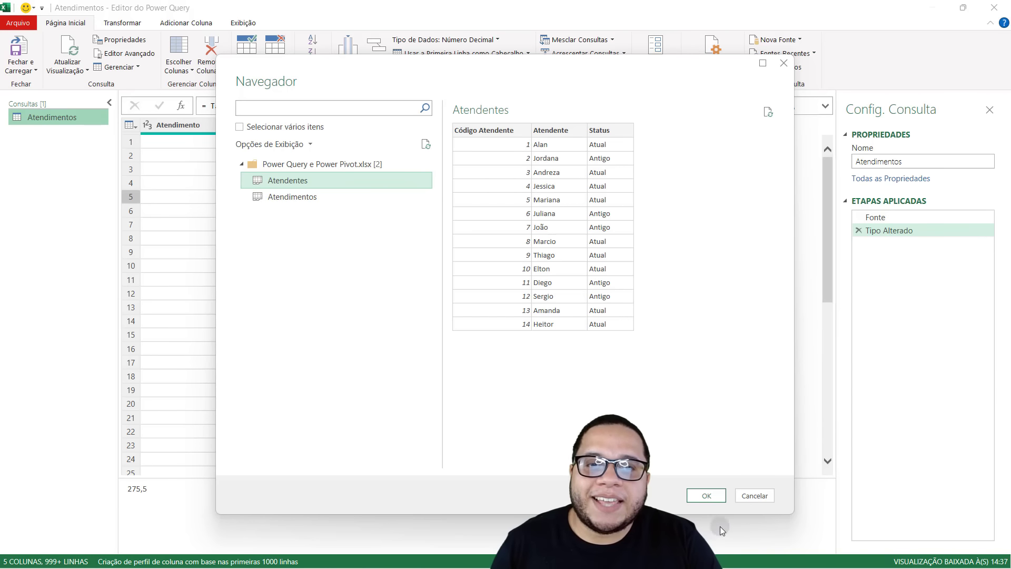
pyautogui.click(707, 494)
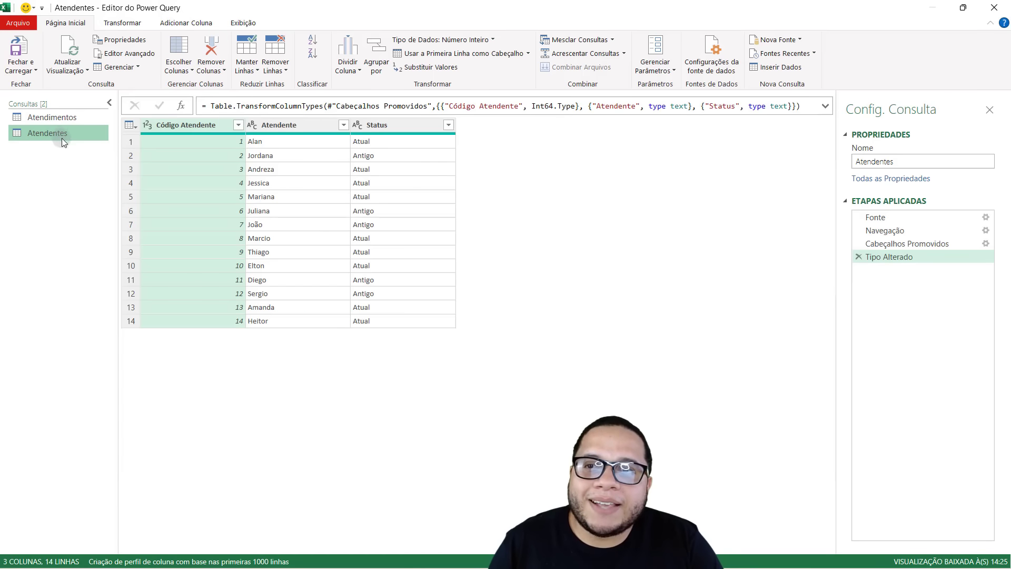
# Examine the columns of the Atendimentos and Atendentes queries to find the field they share
pyautogui.click(69, 118)
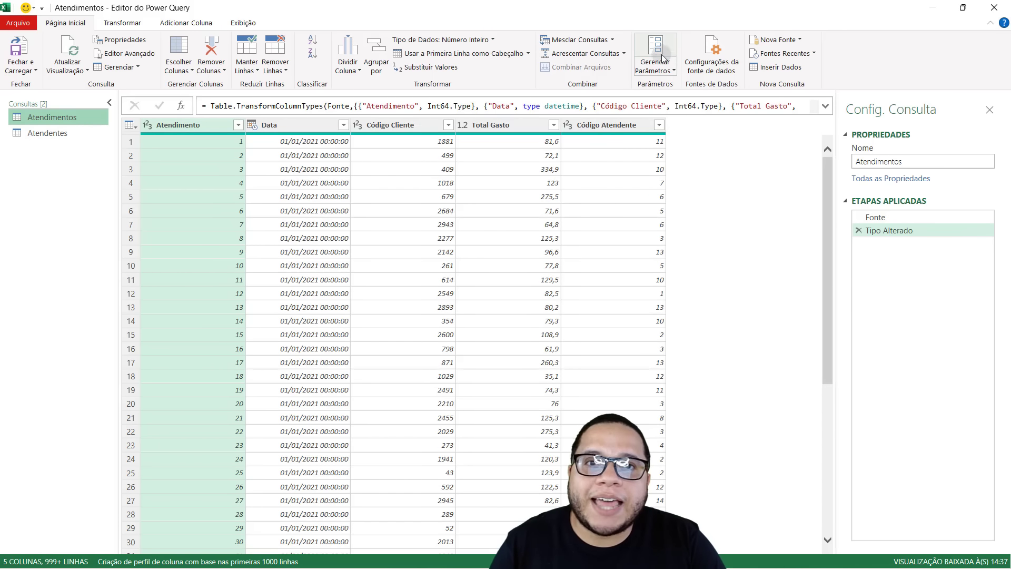
pyautogui.click(613, 40)
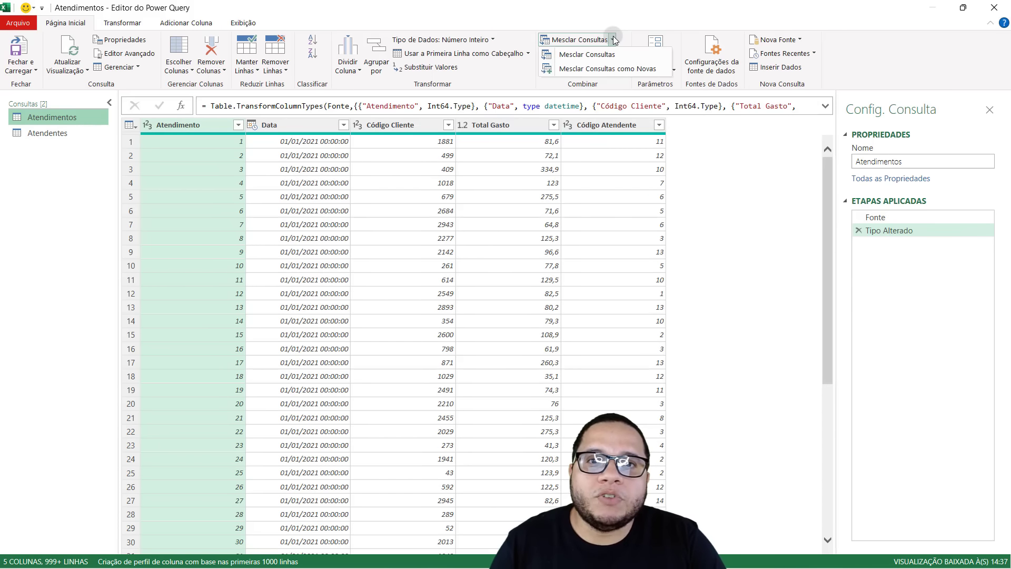
pyautogui.click(613, 41)
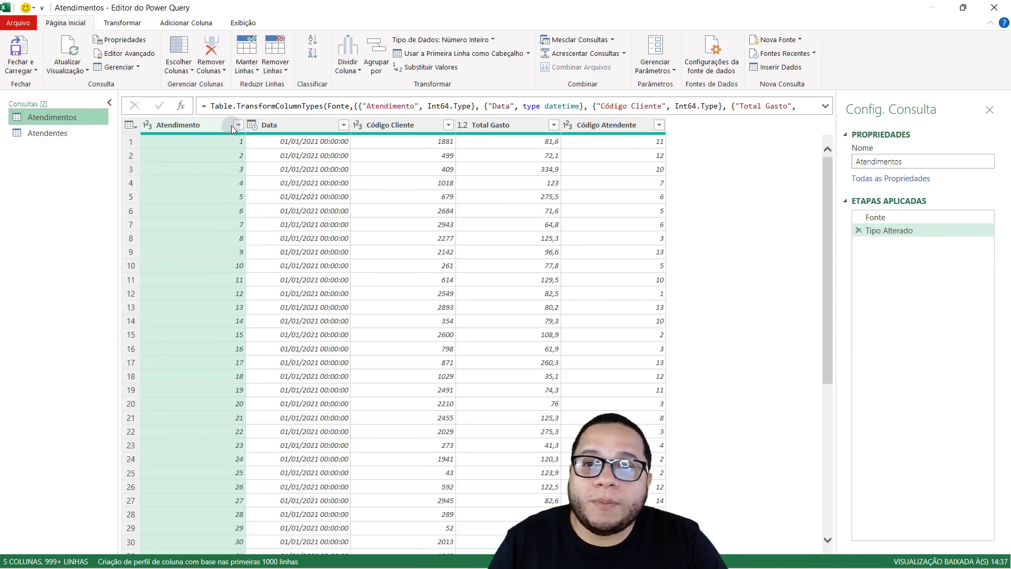
pyautogui.click(314, 127)
pyautogui.click(396, 127)
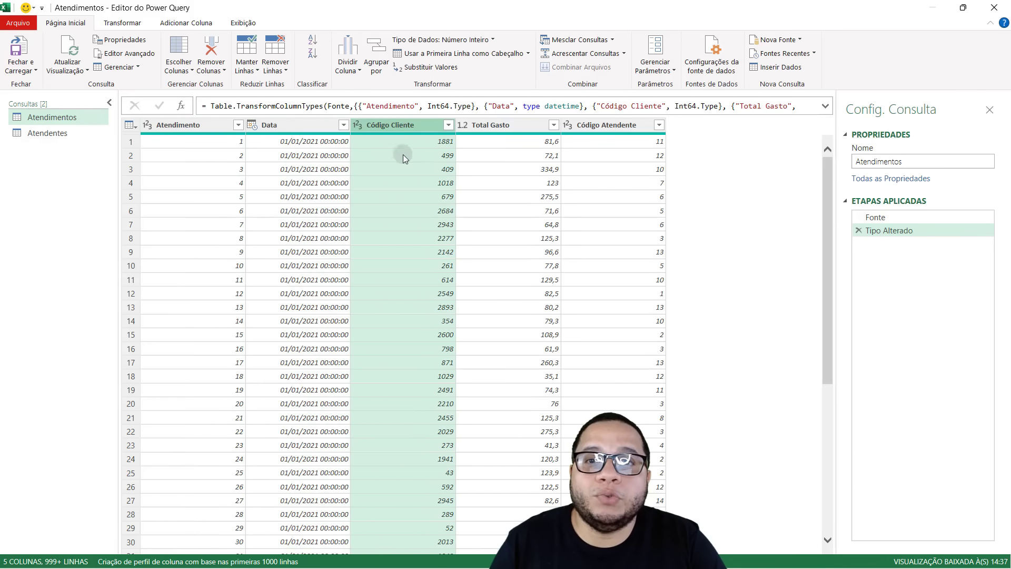
pyautogui.click(596, 127)
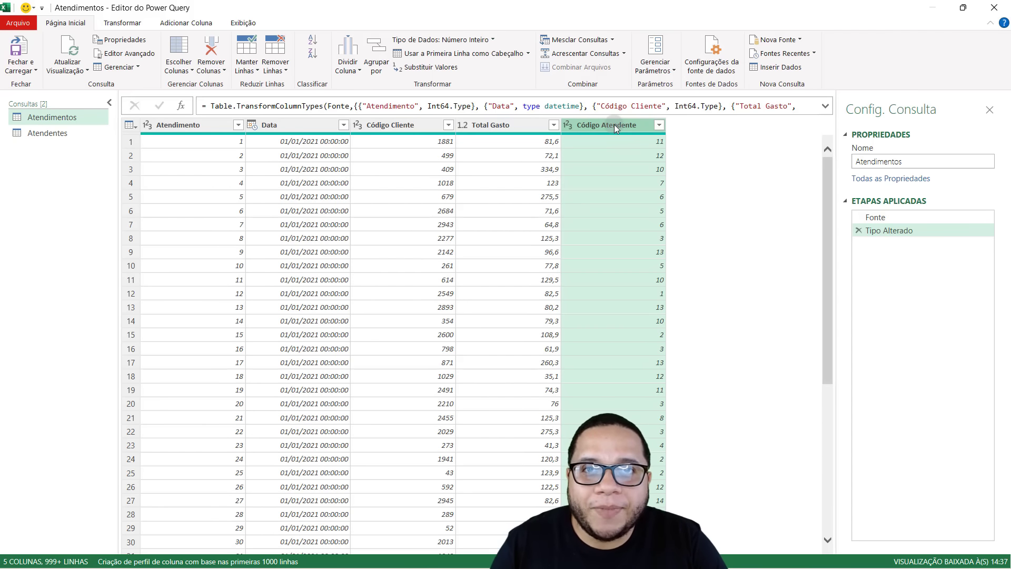
pyautogui.click(51, 134)
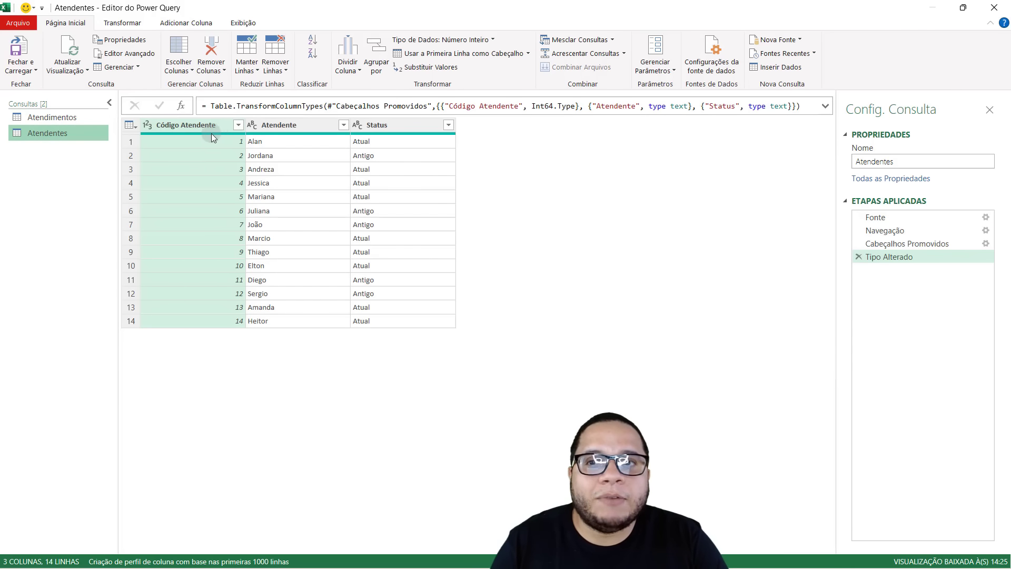
pyautogui.click(274, 127)
pyautogui.click(388, 125)
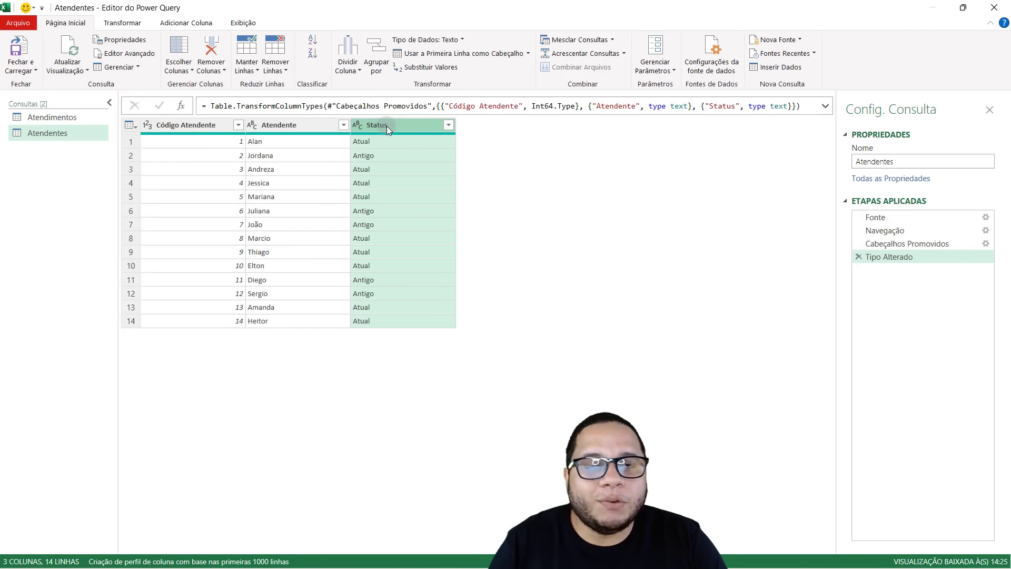
pyautogui.click(269, 126)
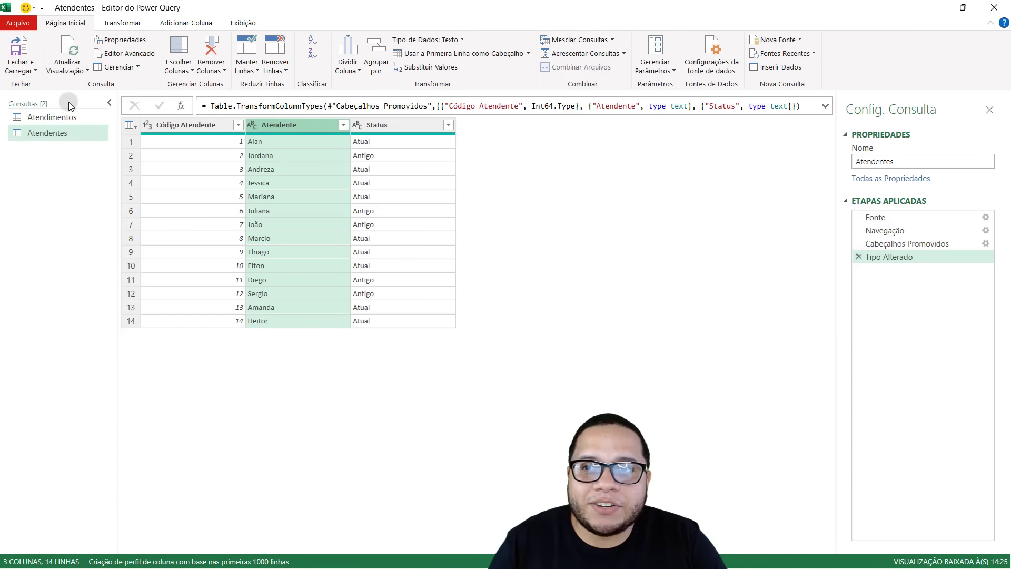
# Start merging queries as a new query, with Atendimentos as the first table and Atendentes as the second
pyautogui.click(48, 120)
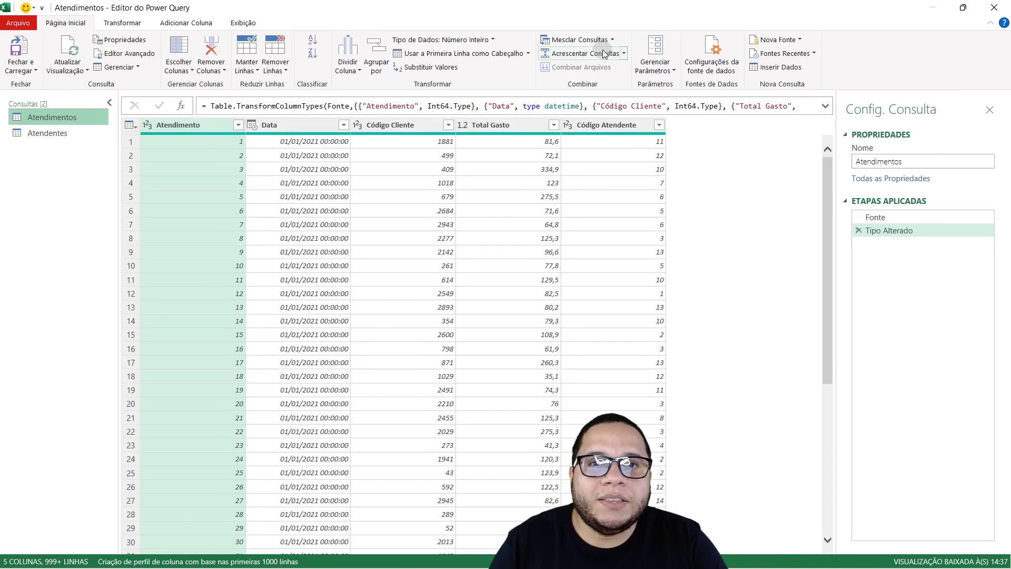
pyautogui.click(612, 42)
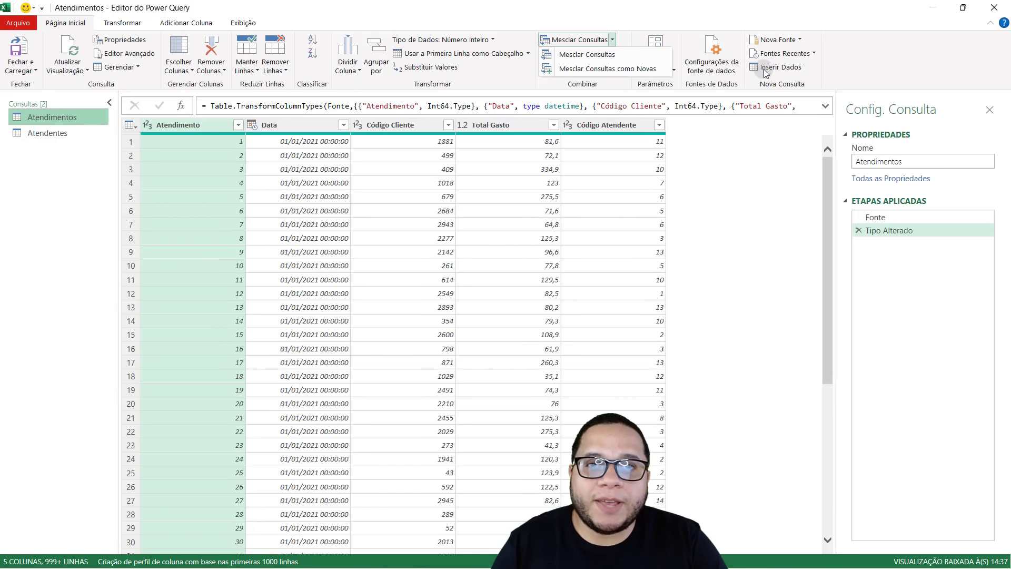
pyautogui.click(654, 69)
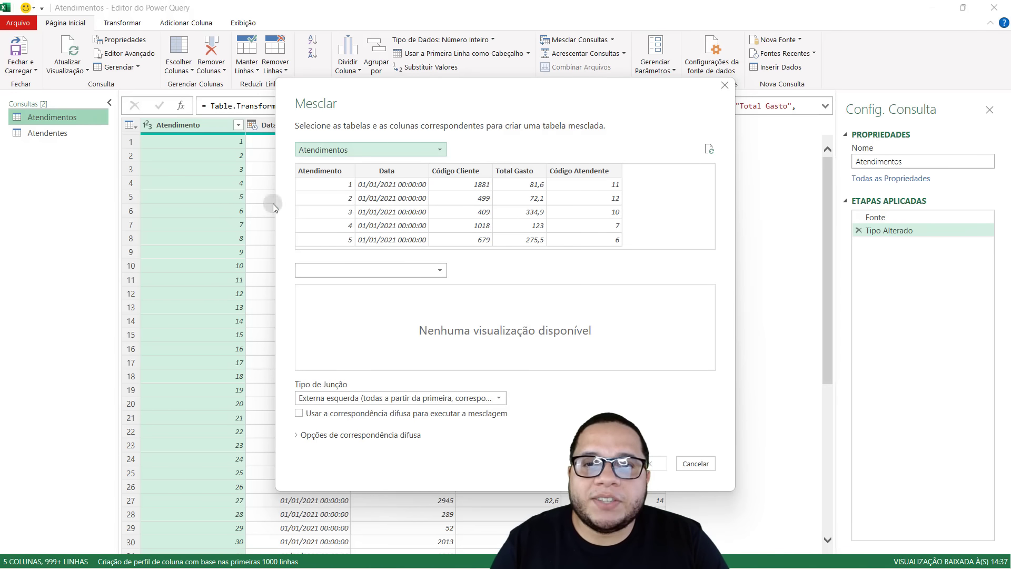
pyautogui.click(356, 149)
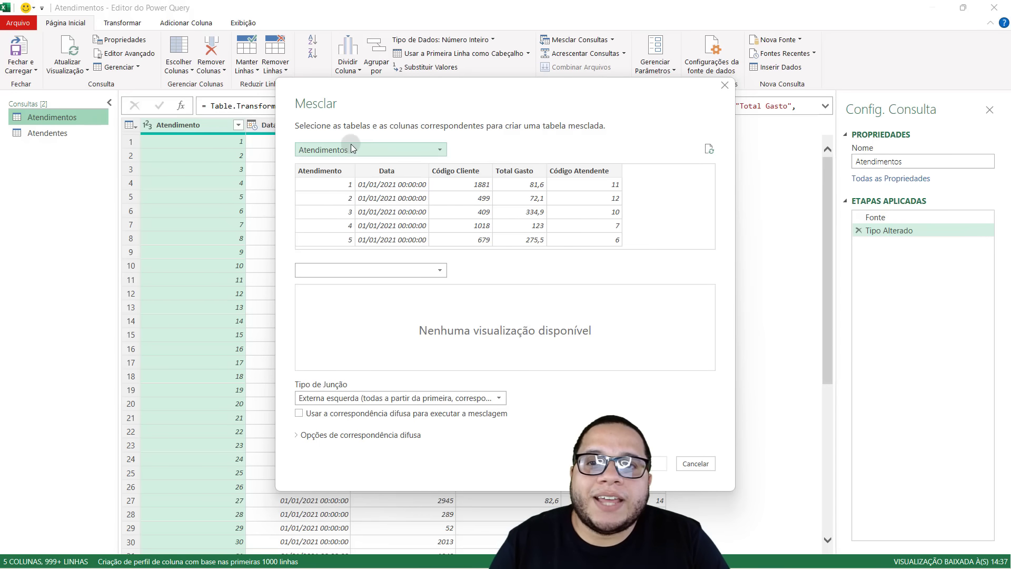
pyautogui.click(347, 149)
pyautogui.click(343, 268)
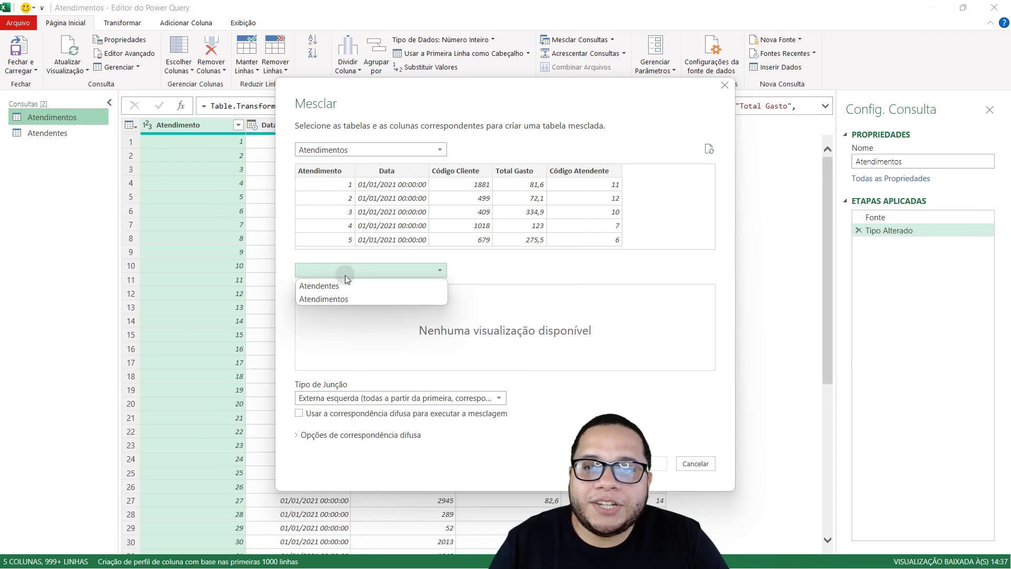
pyautogui.click(347, 286)
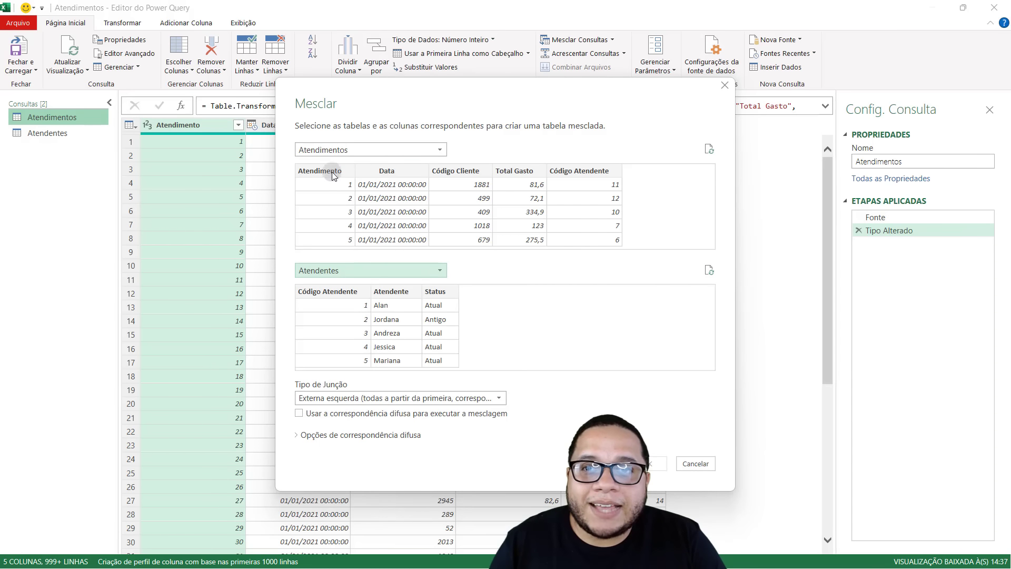
# Match both tables on Código Atendente and create the merged query with a left outer join
pyautogui.click(586, 194)
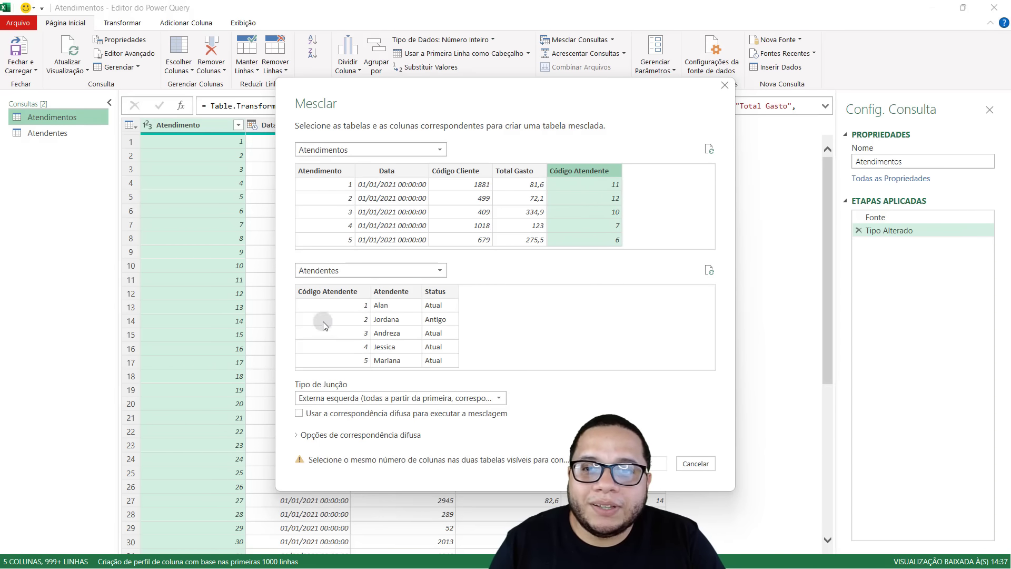
pyautogui.click(322, 305)
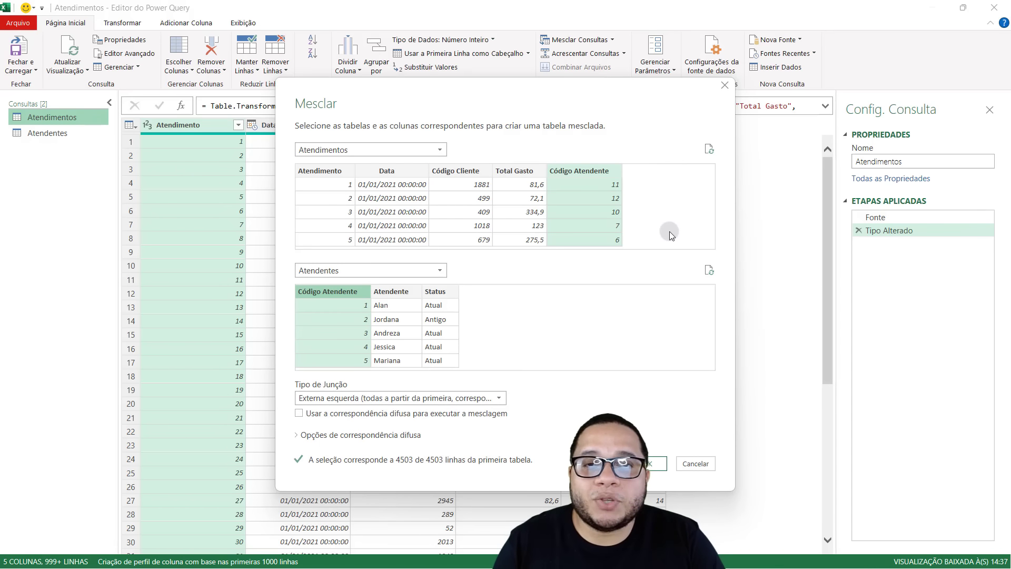
pyautogui.click(653, 463)
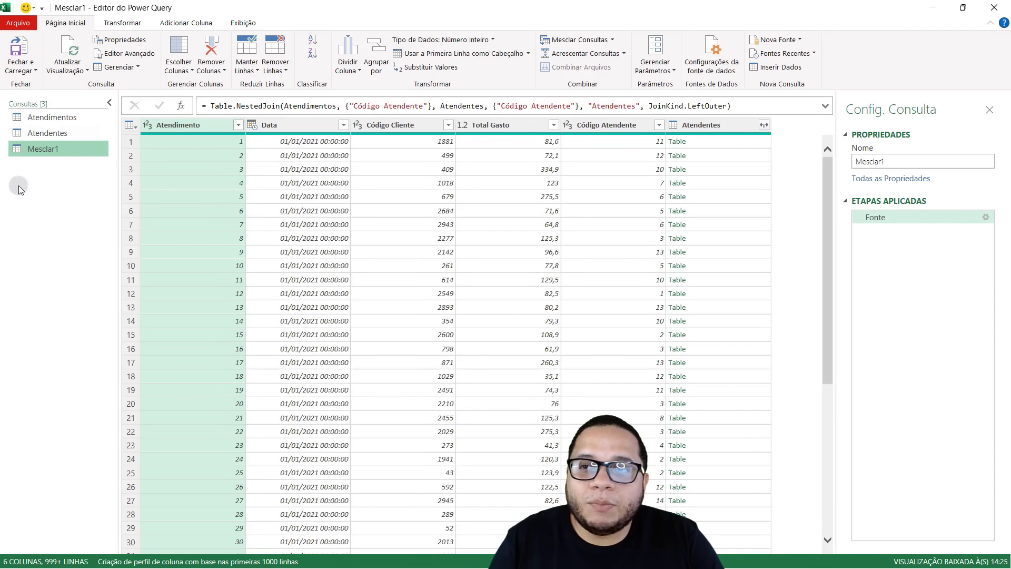
# Rename the merged query to Atendimento_novo
pyautogui.doubleClick(927, 161)
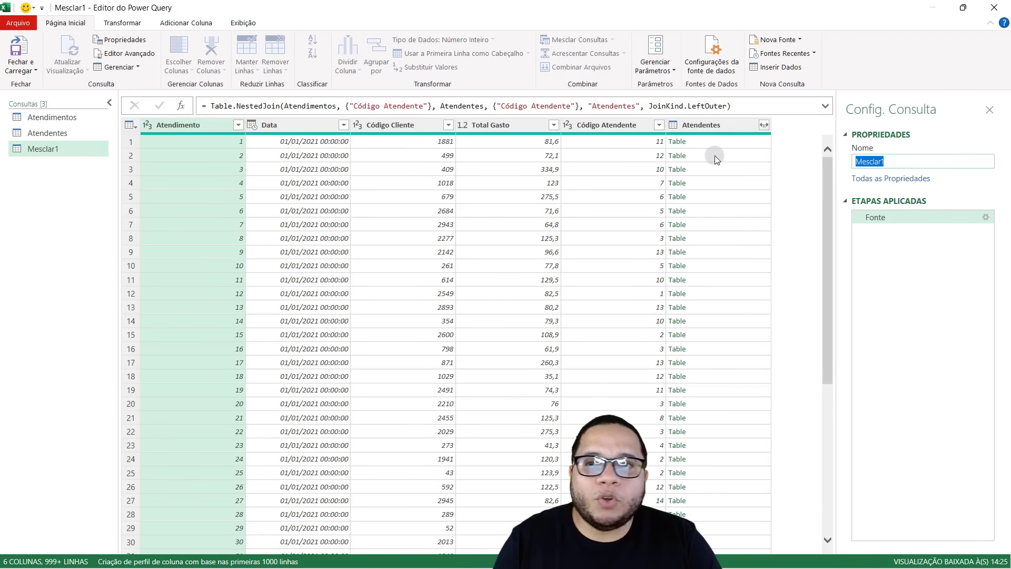
pyautogui.write('Atend')
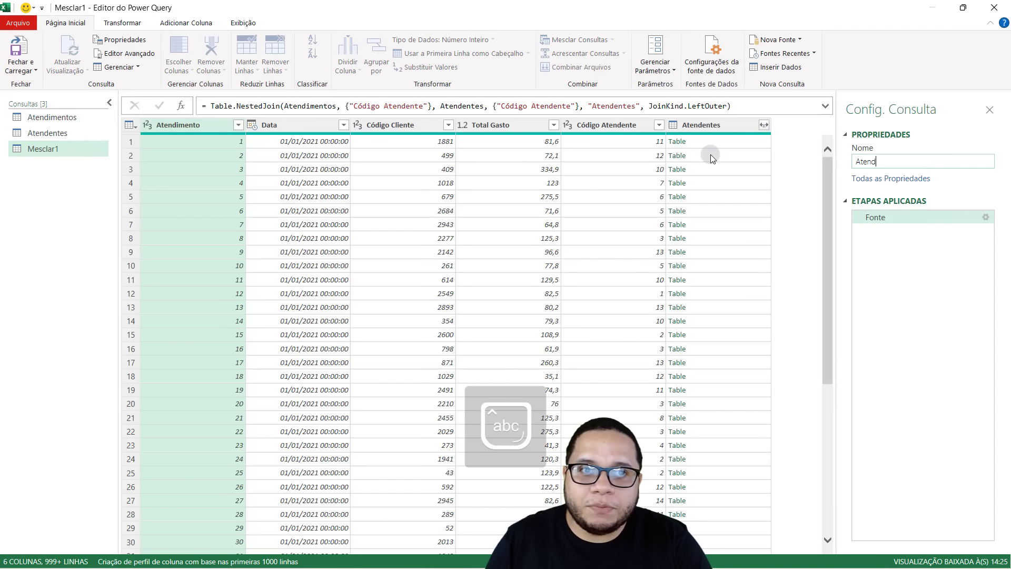
pyautogui.write('imento')
pyautogui.press('BackSpace')
pyautogui.press('BackSpace')
pyautogui.press('BackSpace')
pyautogui.press('BackSpace')
pyautogui.press('BackSpace')
pyautogui.press('BackSpace')
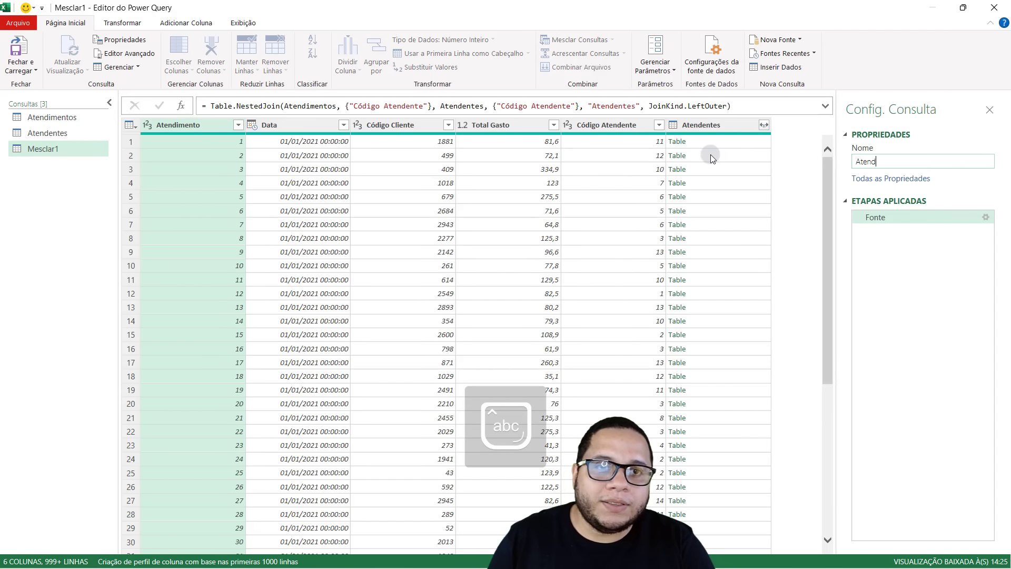
pyautogui.write('imento_n')
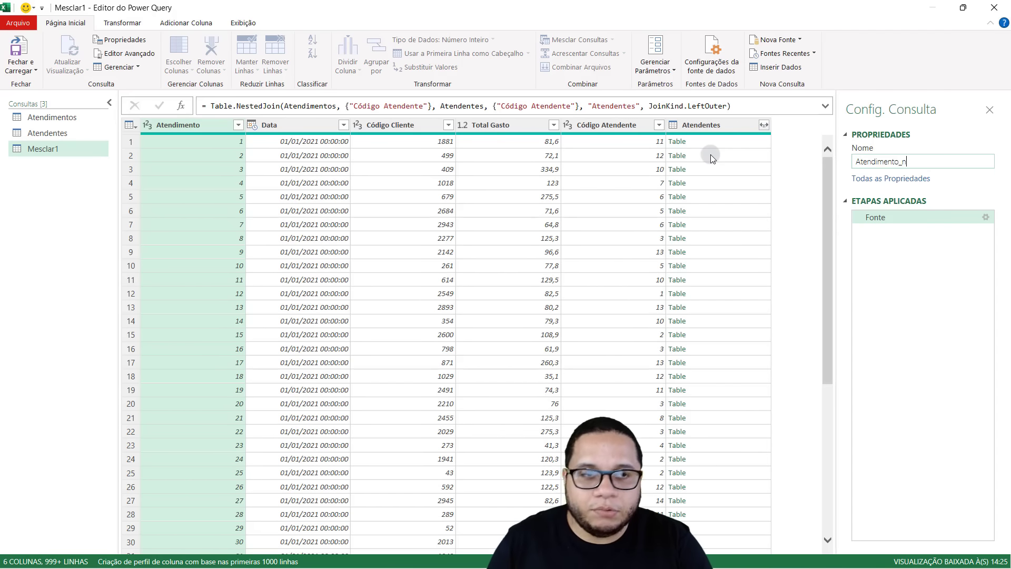
pyautogui.write('ovo')
pyautogui.press('Return')
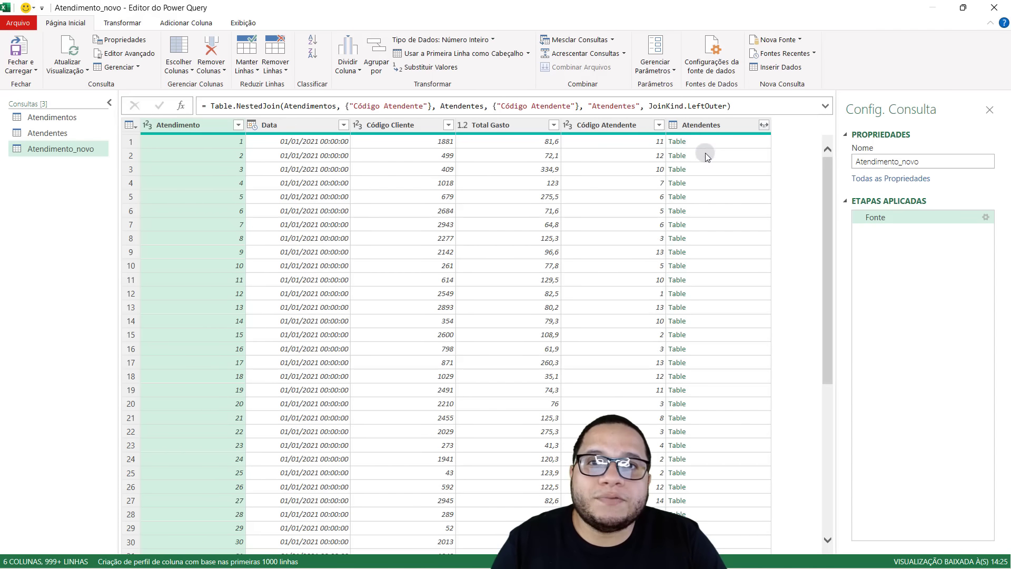
# Expand the Atendentes column to only the Atendente and Status fields, keeping the original column name as prefix, and check the expanded values
pyautogui.click(765, 127)
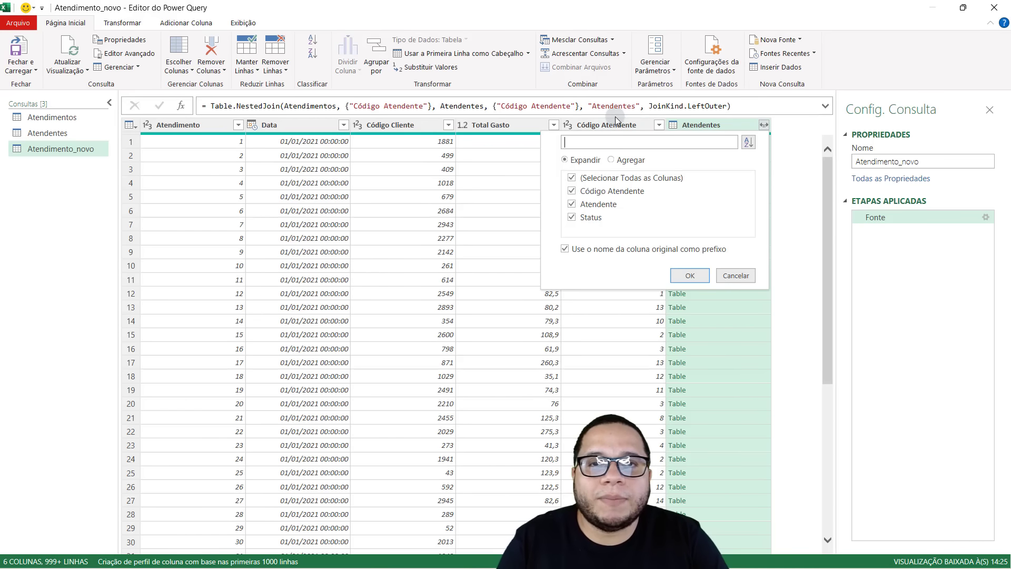
pyautogui.click(572, 178)
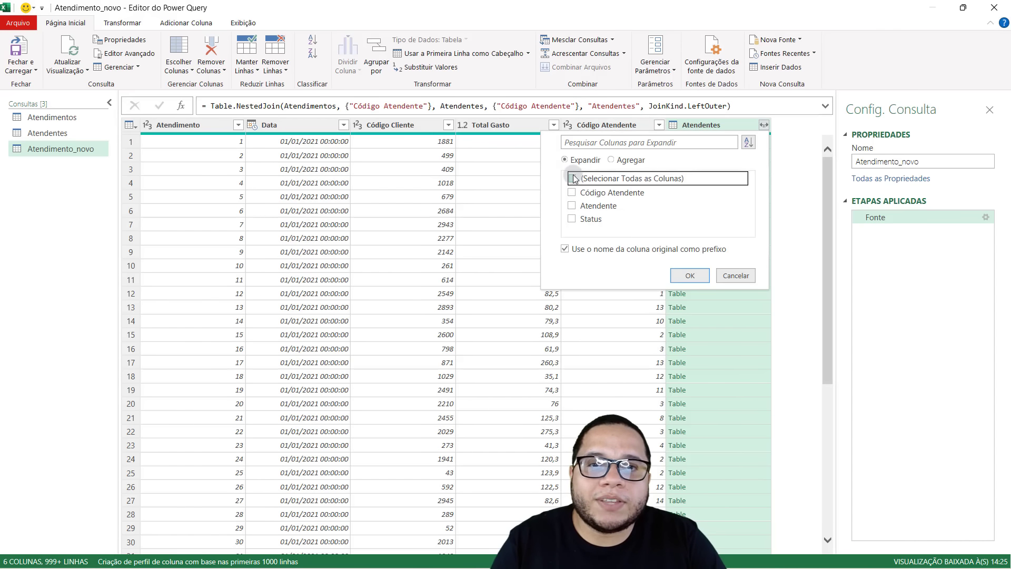
pyautogui.click(572, 205)
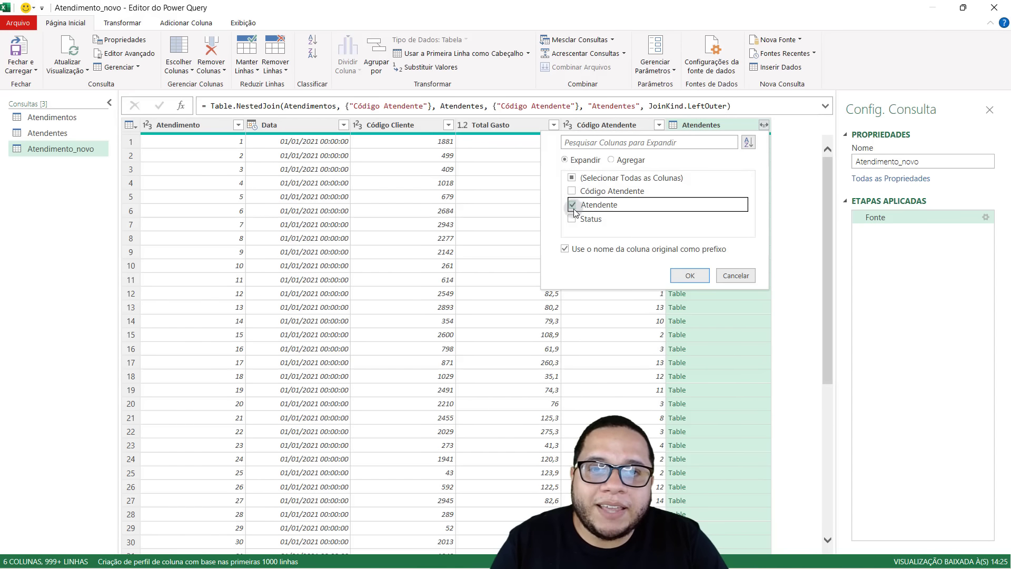
pyautogui.click(572, 219)
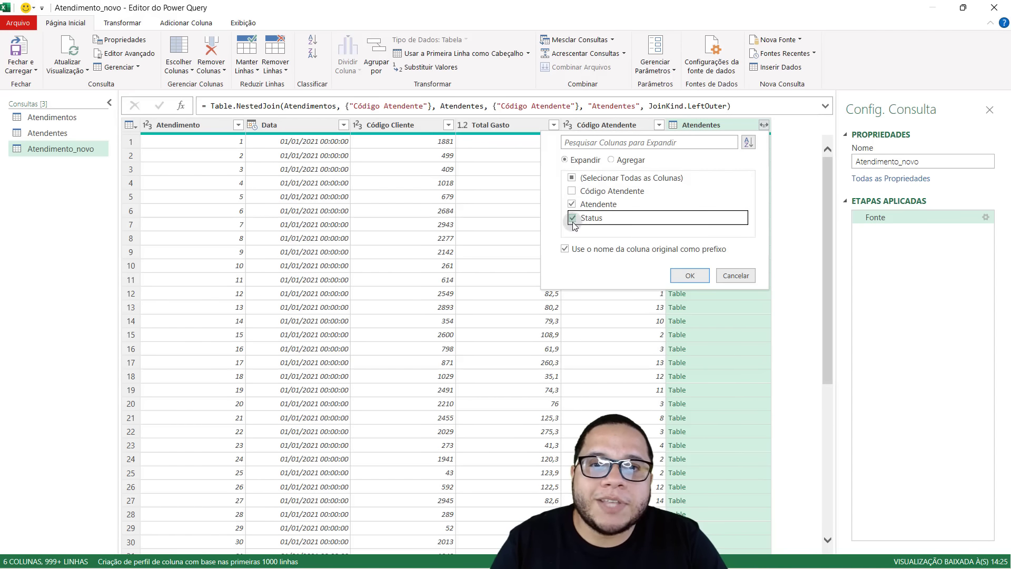
pyautogui.click(690, 276)
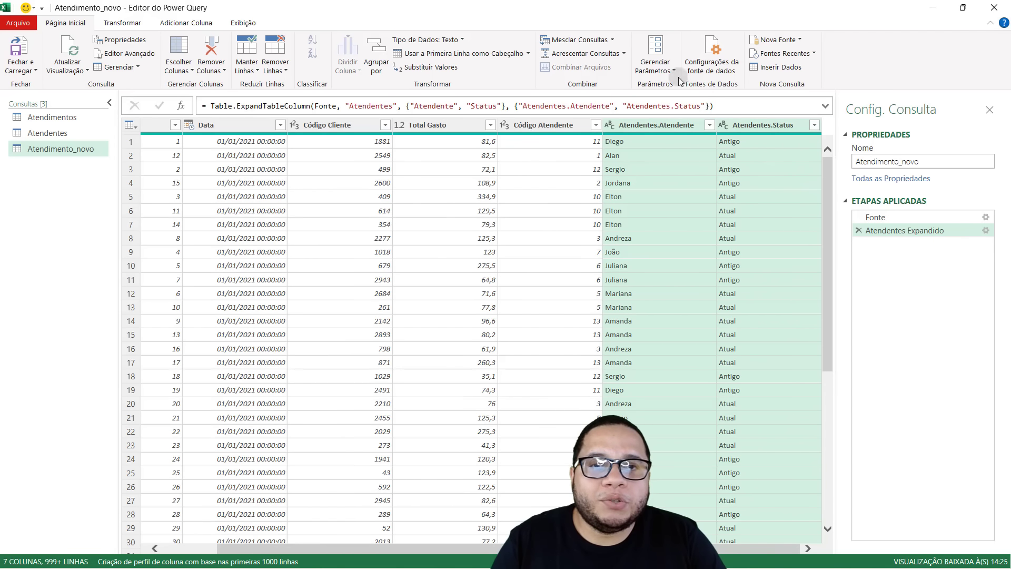
pyautogui.click(642, 170)
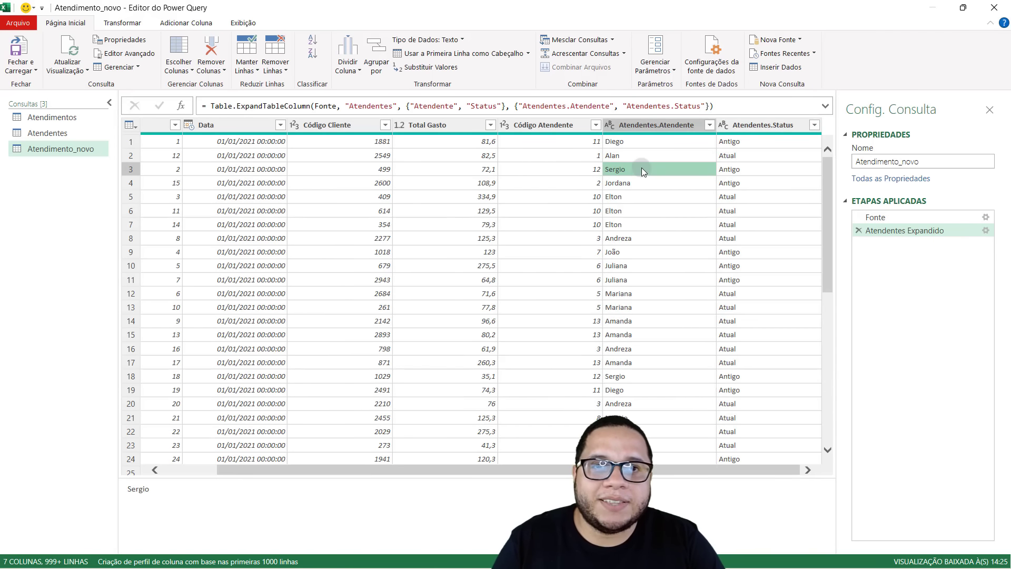
pyautogui.click(634, 143)
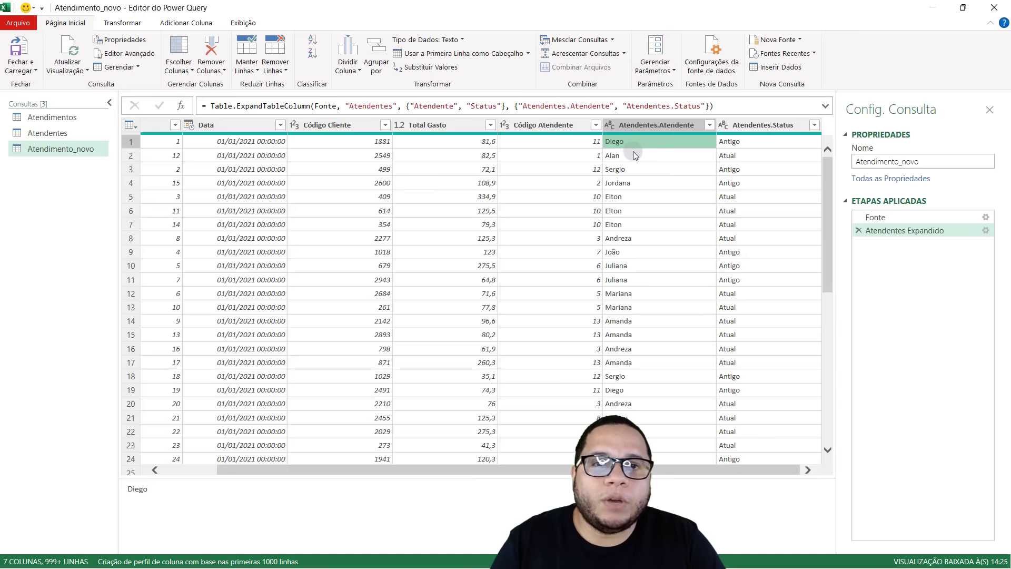
pyautogui.click(752, 143)
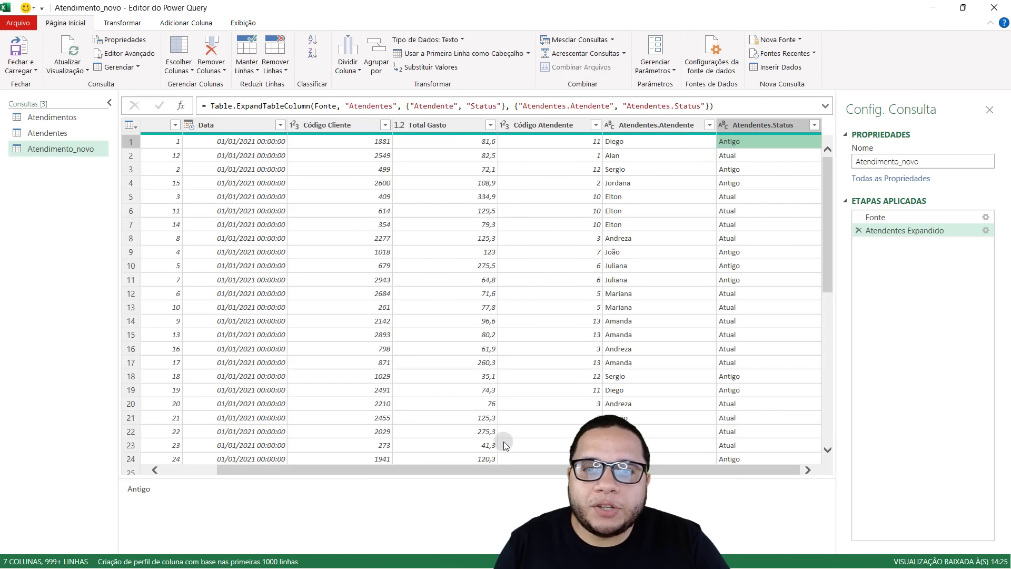
# Remove the Atendimento, Código Cliente and Código Atendente columns from the Atendimento_novo query
pyautogui.moveTo(425, 471); pyautogui.dragTo(350, 478)
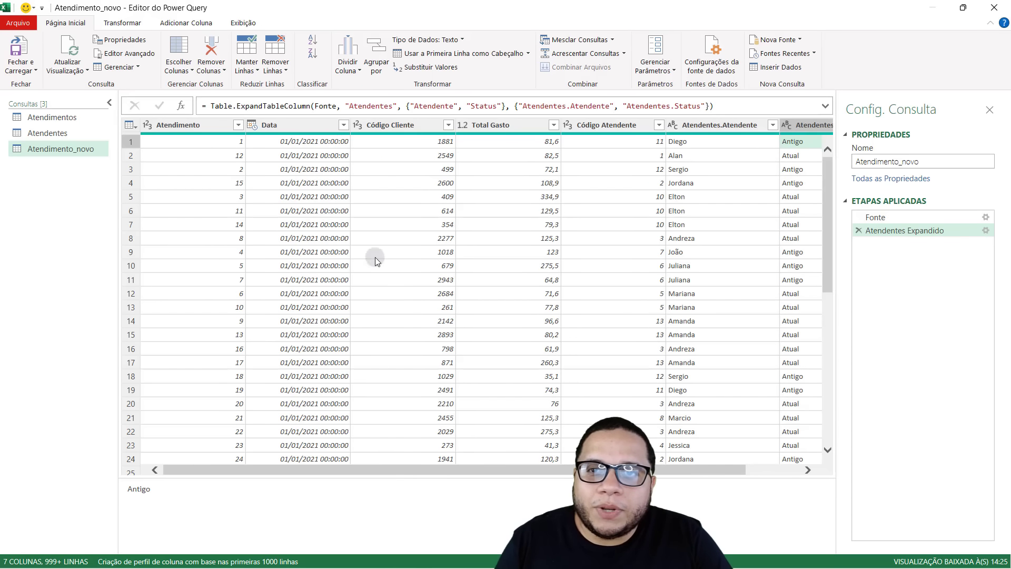
pyautogui.click(417, 125)
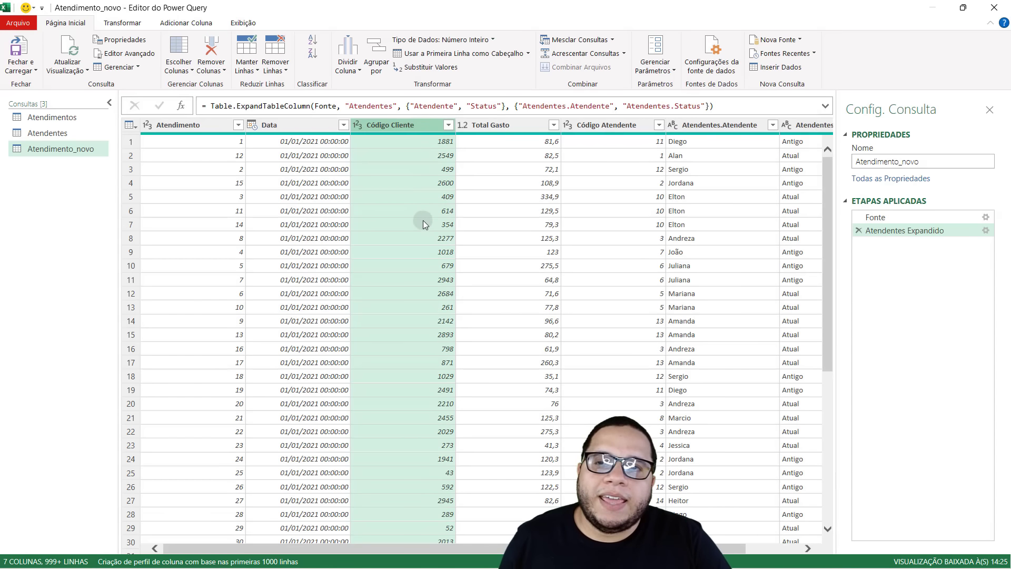
pyautogui.keyDown('ctrl'); pyautogui.click(186, 124); pyautogui.keyUp('ctrl')
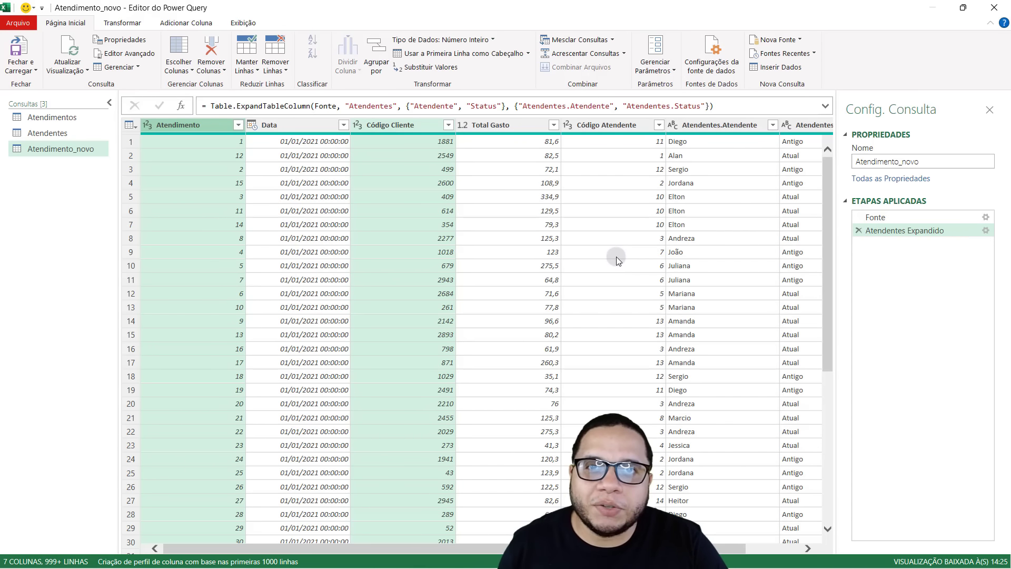
pyautogui.keyDown('ctrl'); pyautogui.click(621, 124); pyautogui.keyUp('ctrl')
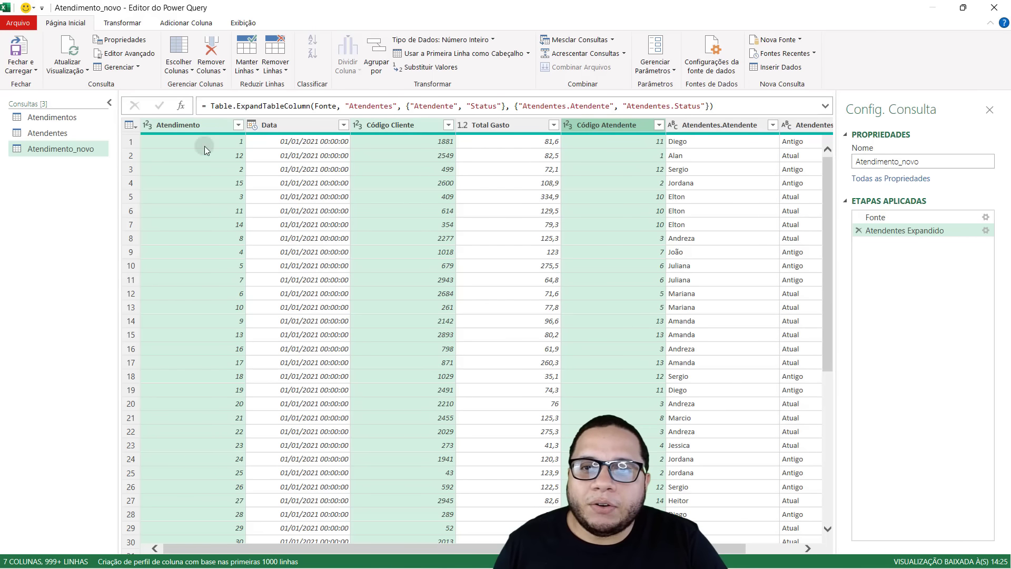
pyautogui.rightClick(397, 127)
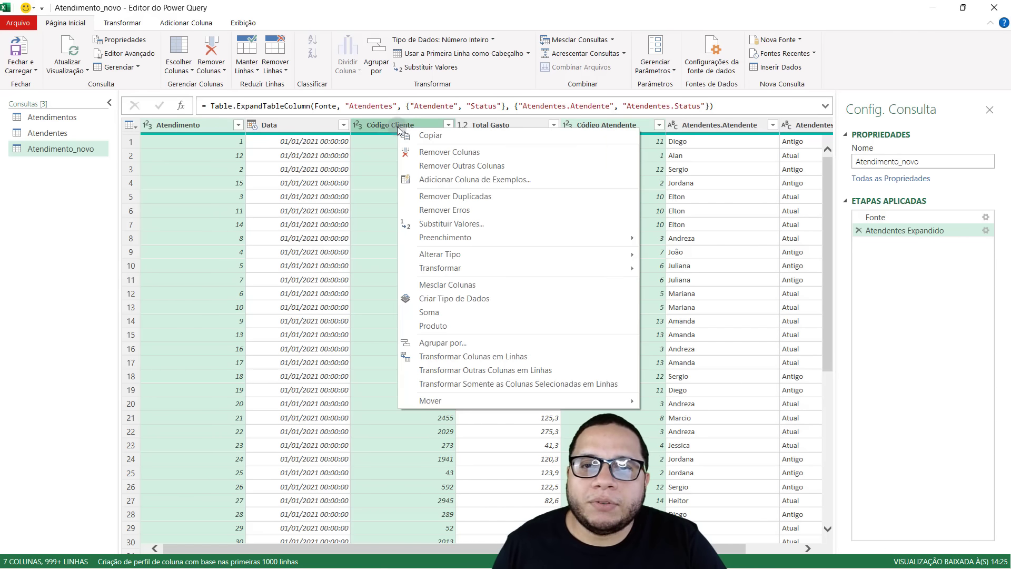
pyautogui.click(427, 152)
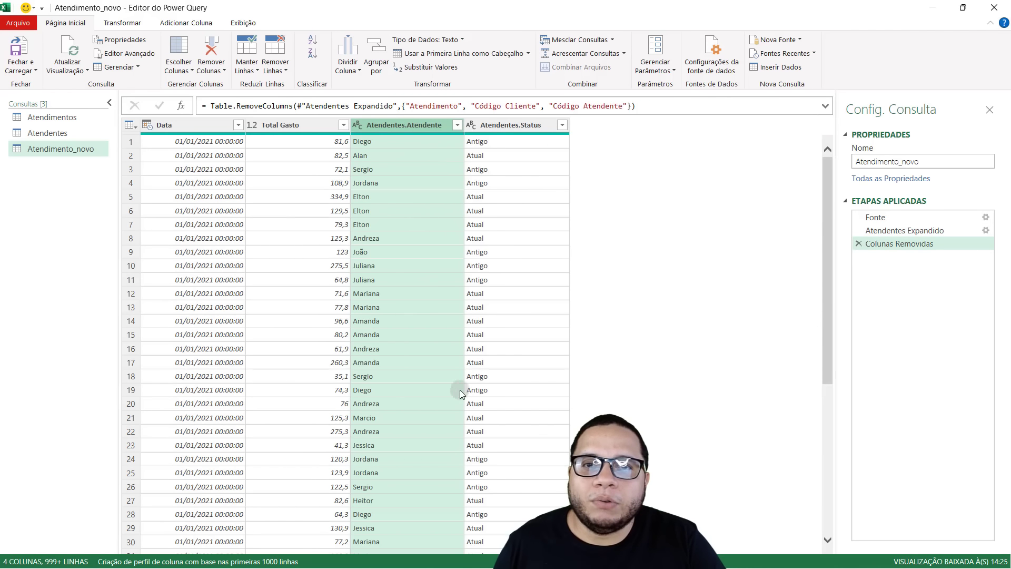
# Examine the remaining date, total spent, attendant and status values across the rows of the Atendimento_novo query
pyautogui.click(381, 320)
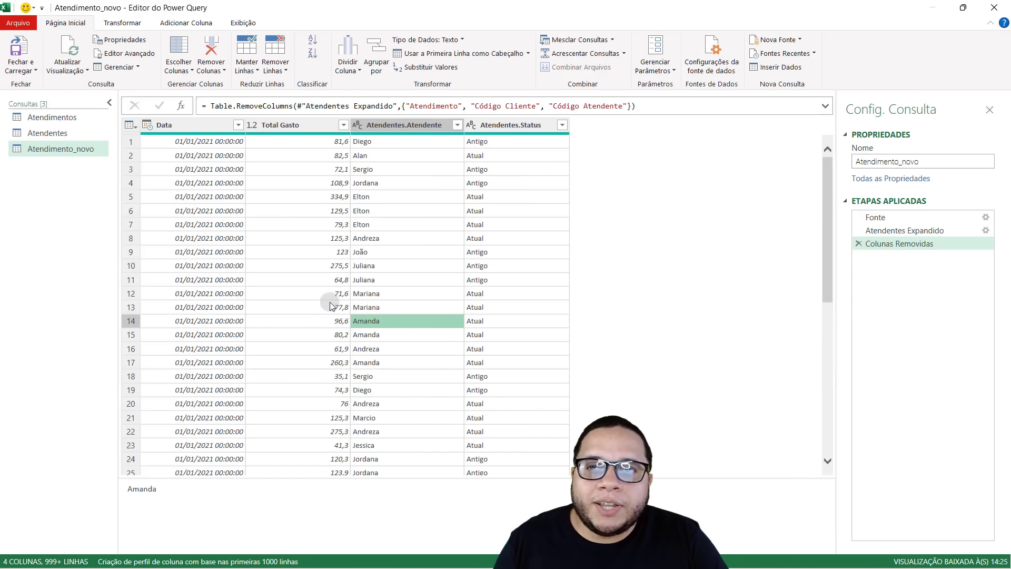
pyautogui.click(273, 228)
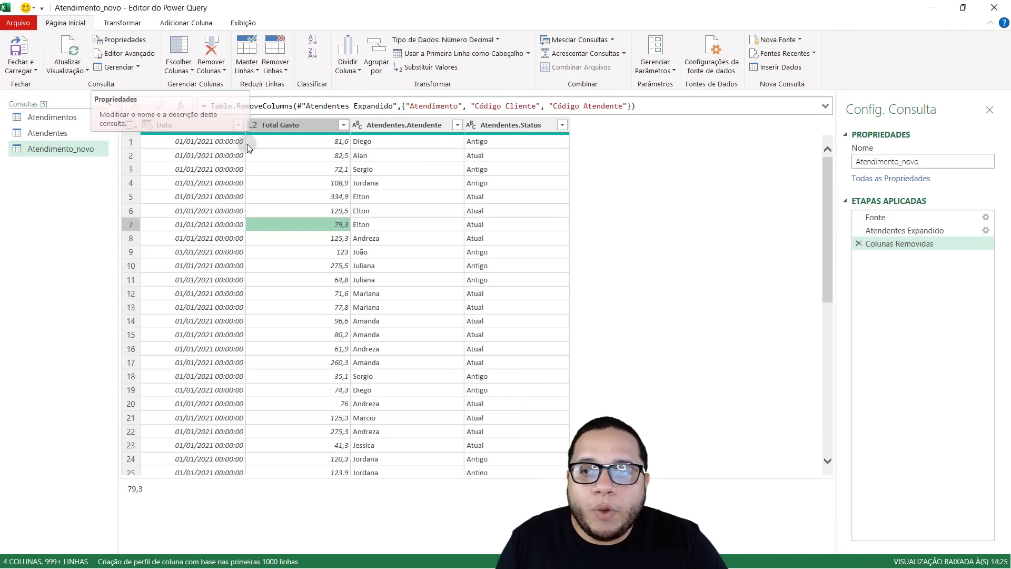
pyautogui.click(324, 211)
pyautogui.click(235, 156)
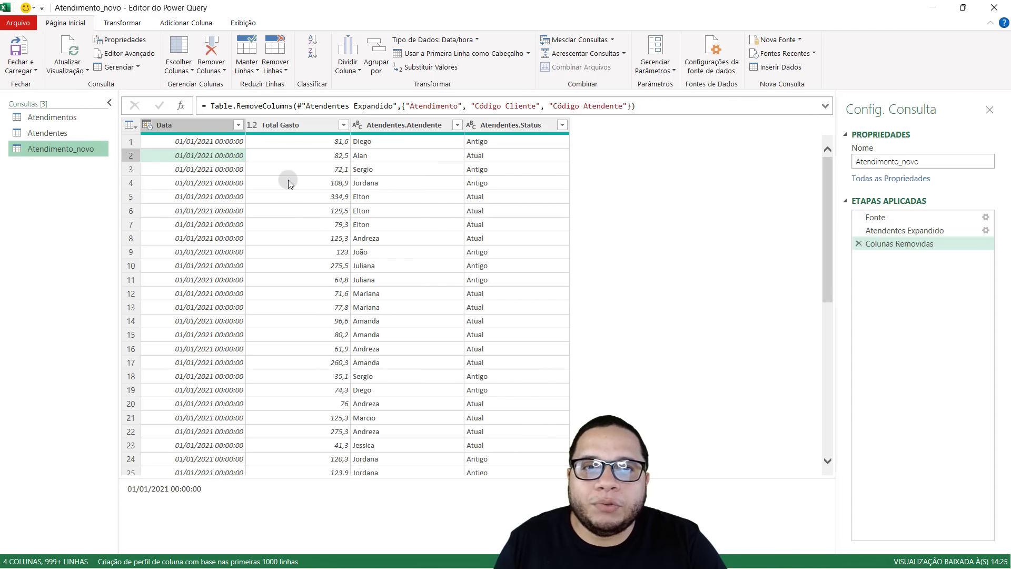
pyautogui.click(341, 227)
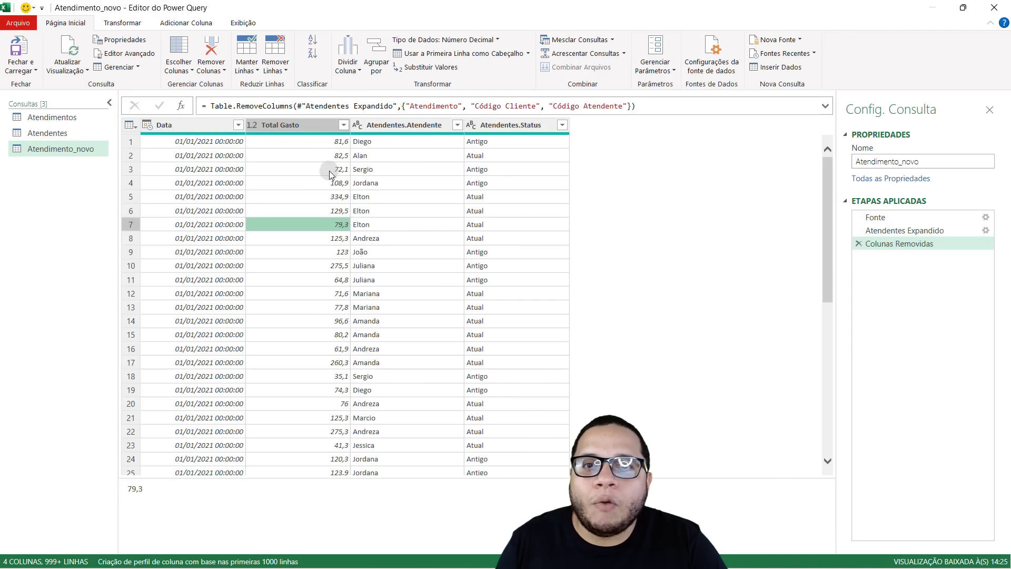
pyautogui.click(500, 155)
pyautogui.scroll(-2, 478, 243)
pyautogui.scroll(-20, 479, 243)
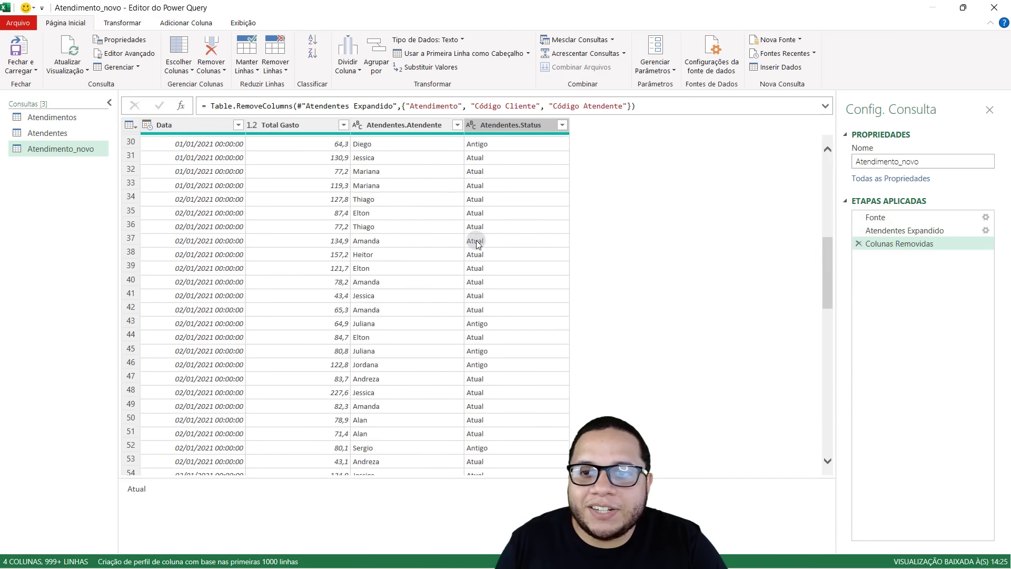
pyautogui.scroll(20, 479, 247)
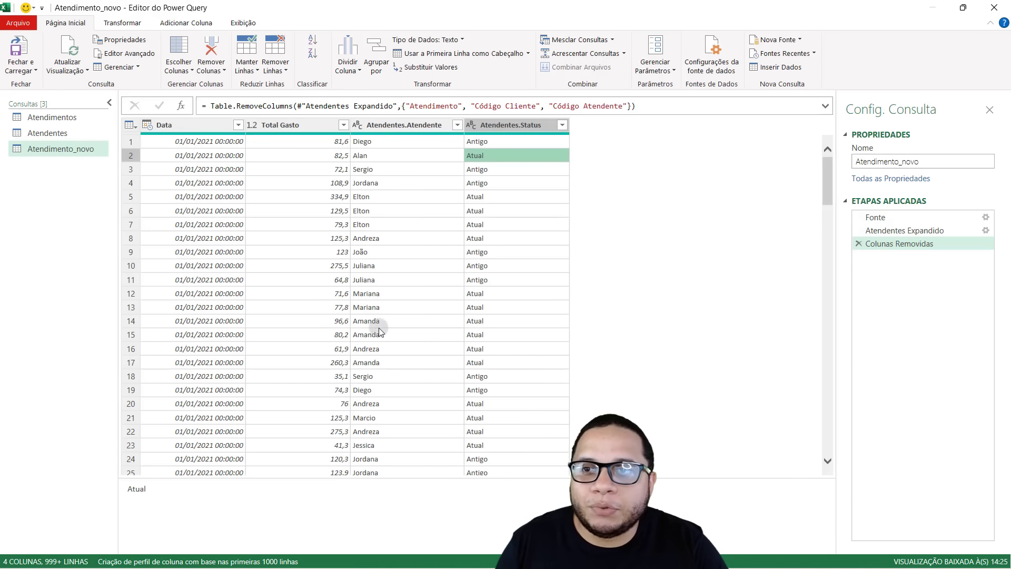
# Close Power Query, load the Atendimento_novo query into an Excel worksheet and check the loaded table
pyautogui.click(22, 53)
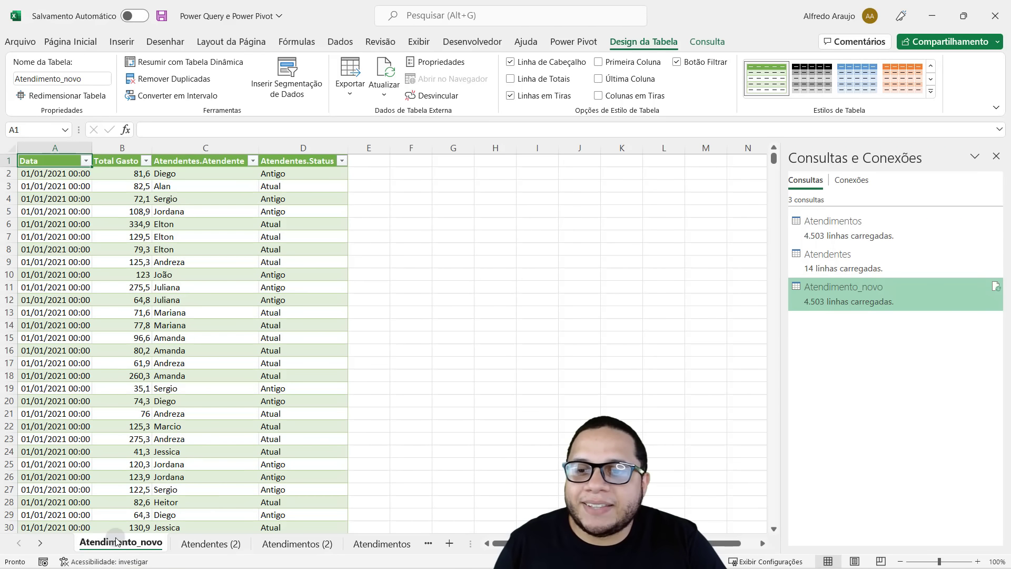
pyautogui.click(140, 288)
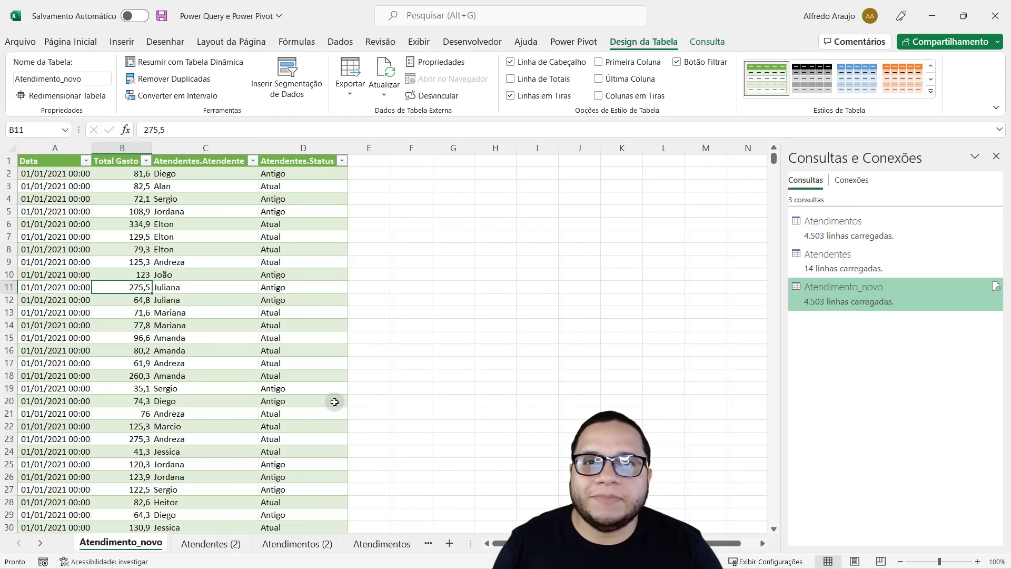
pyautogui.click(136, 211)
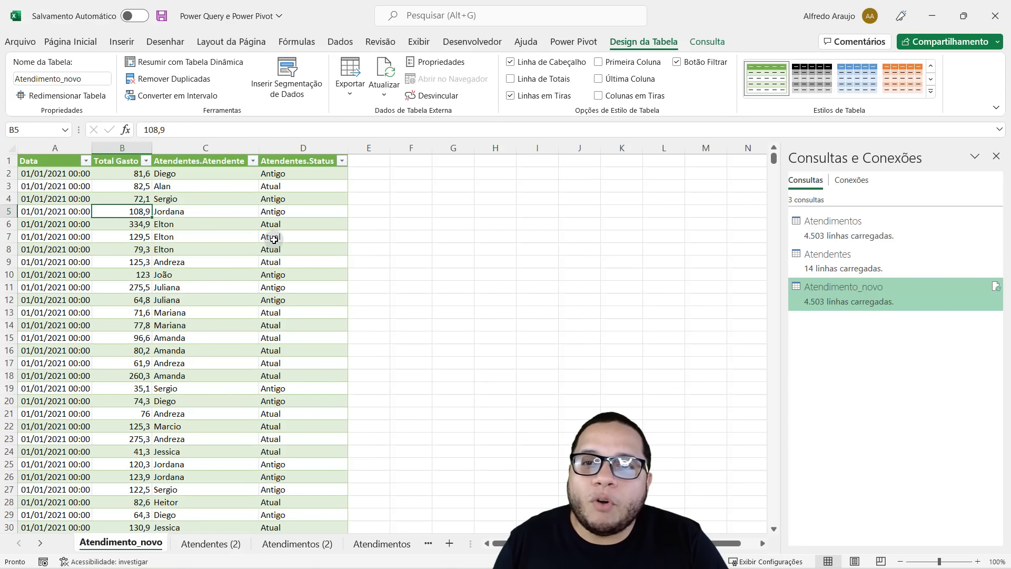
# Check in Excel's COM add-ins that Microsoft Power Pivot for Excel is enabled and accept the add-in settings
pyautogui.click(576, 43)
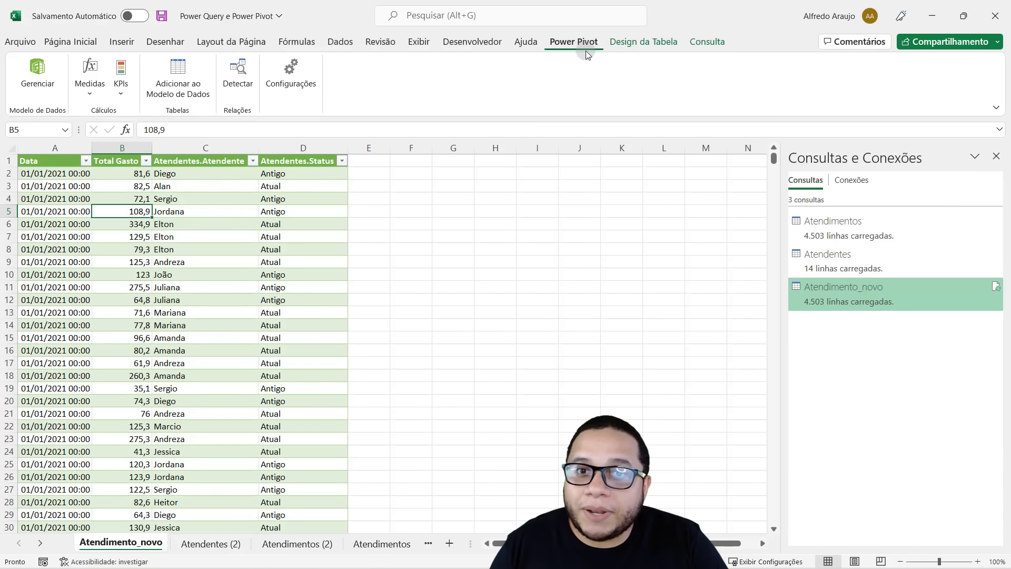
pyautogui.click(23, 42)
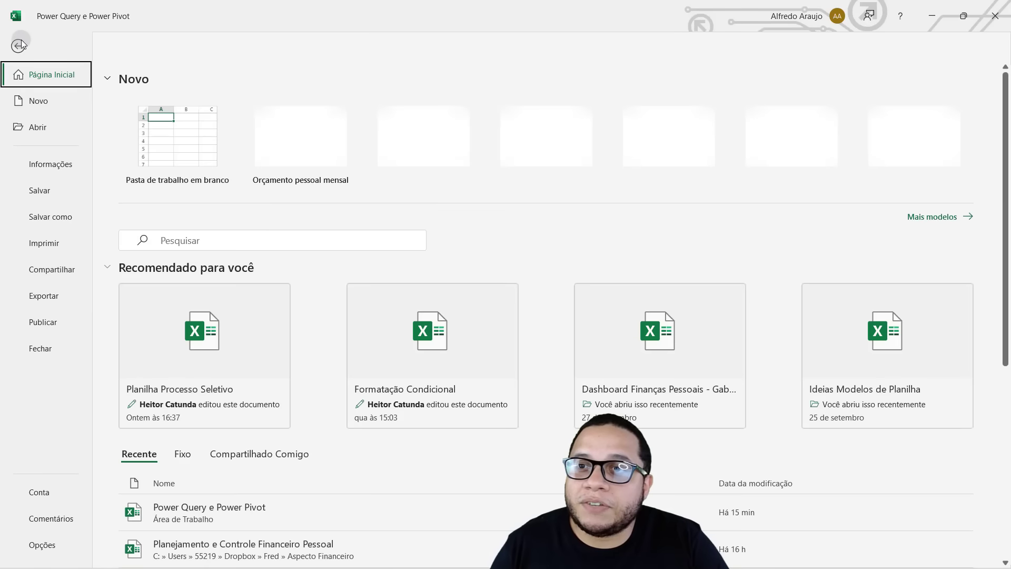
pyautogui.click(47, 549)
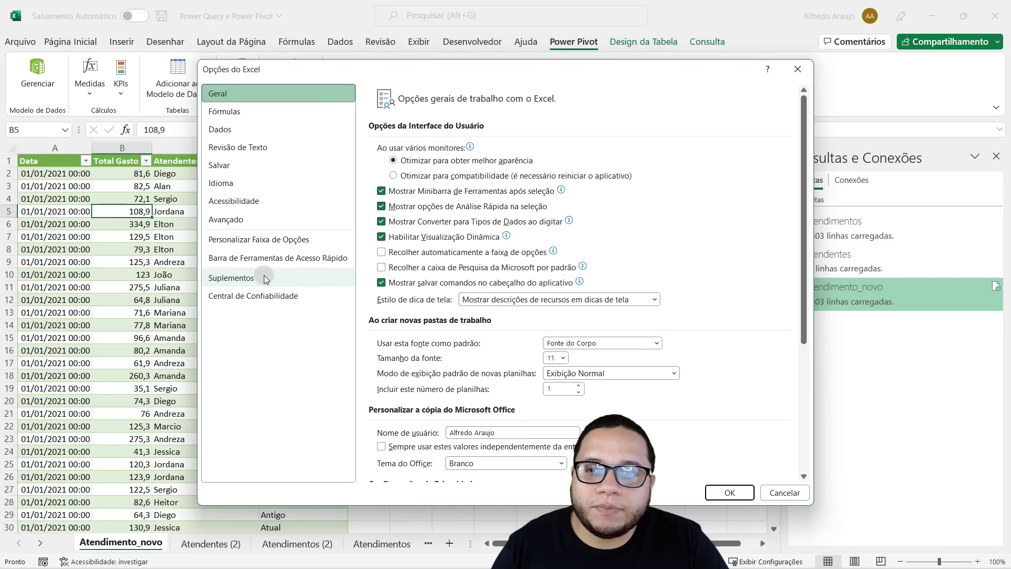
pyautogui.click(279, 282)
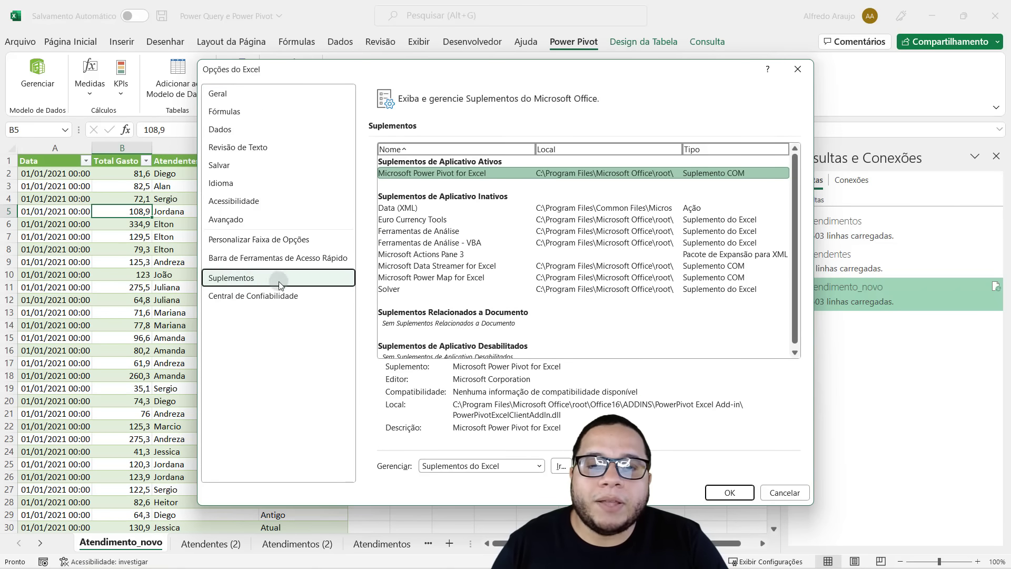
pyautogui.click(539, 466)
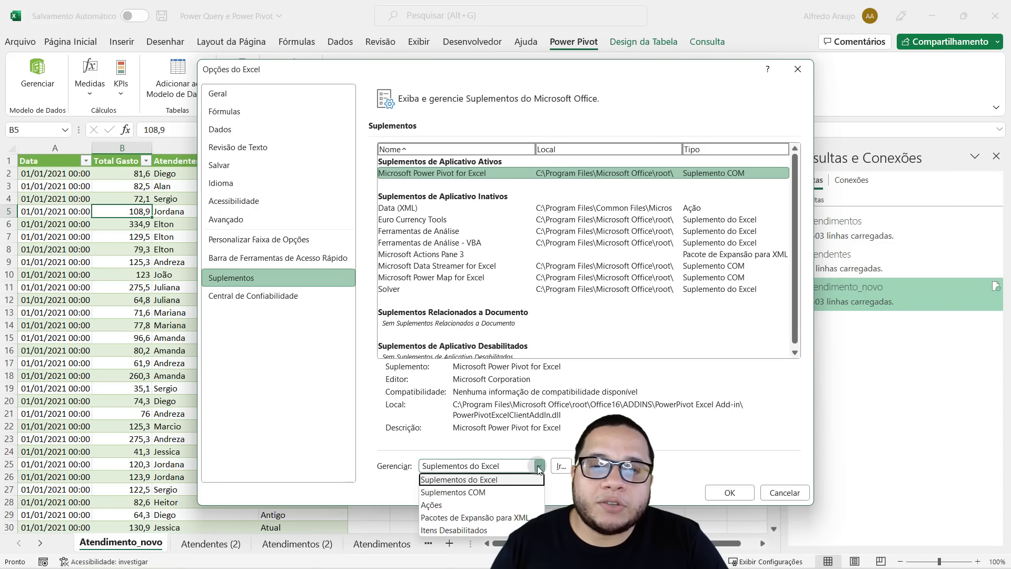
pyautogui.click(453, 492)
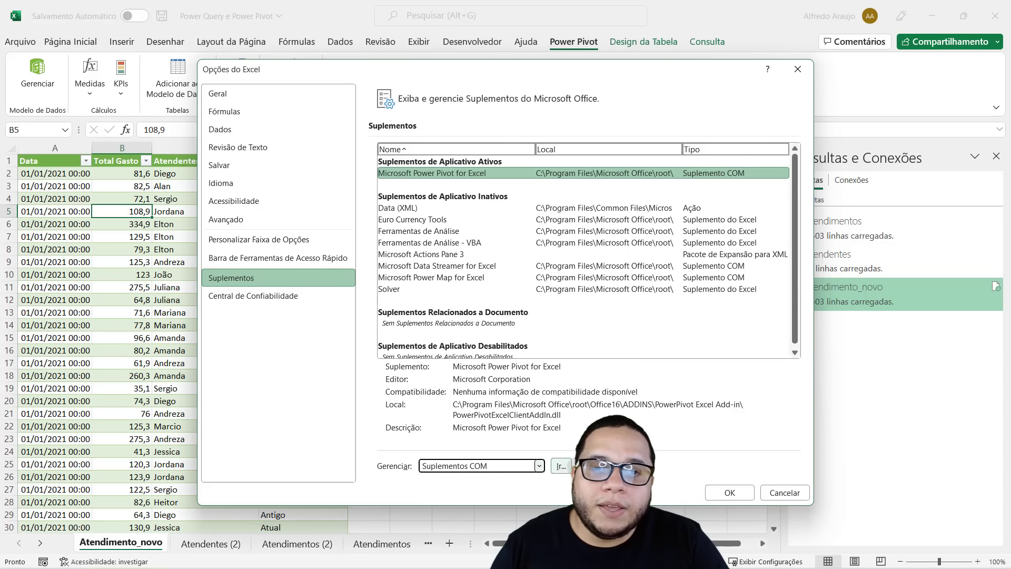
pyautogui.click(560, 467)
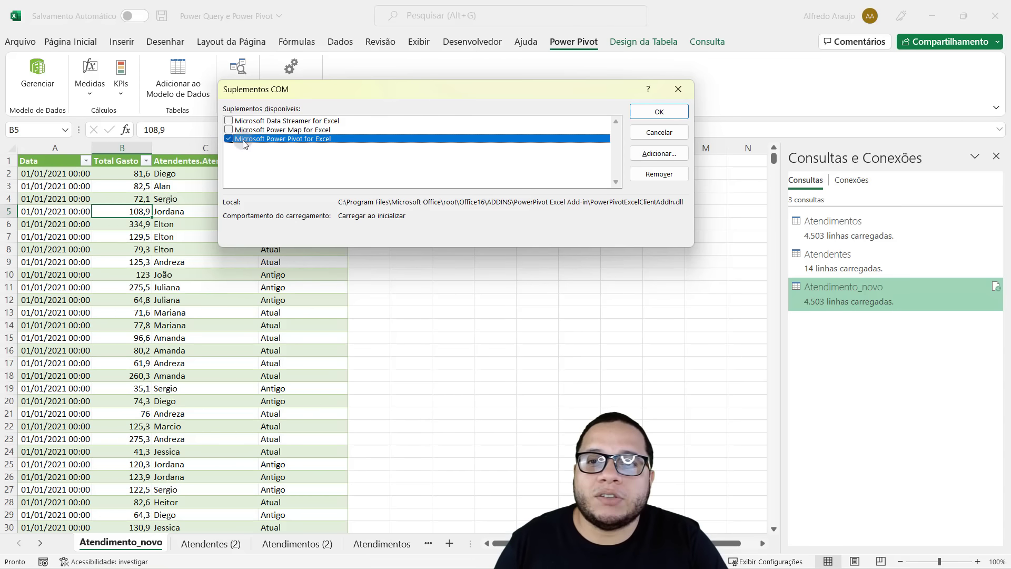
pyautogui.click(656, 112)
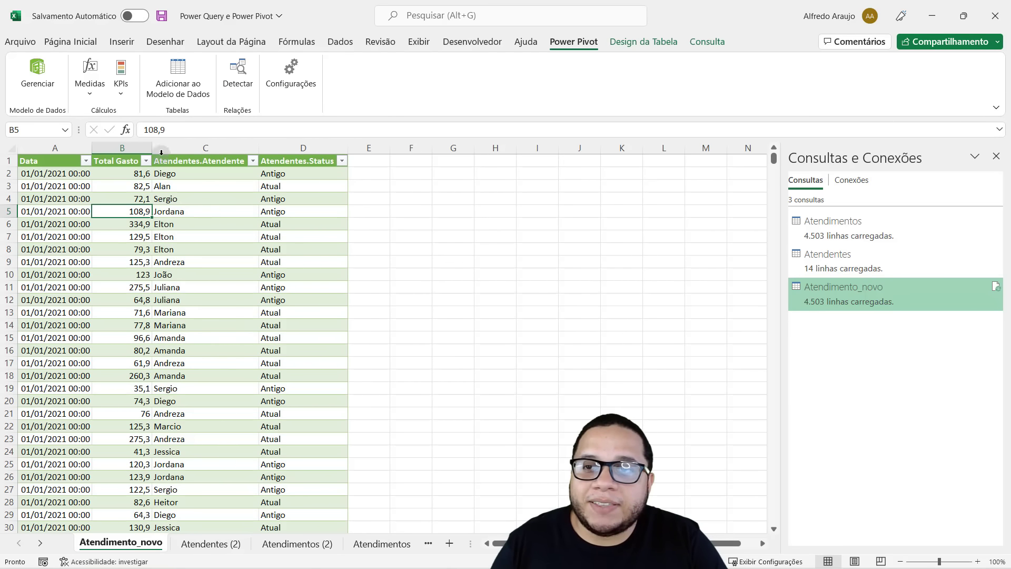
# Add the Atendimento_novo table to the data model and view its rows in the maximized Power Pivot window
pyautogui.click(179, 83)
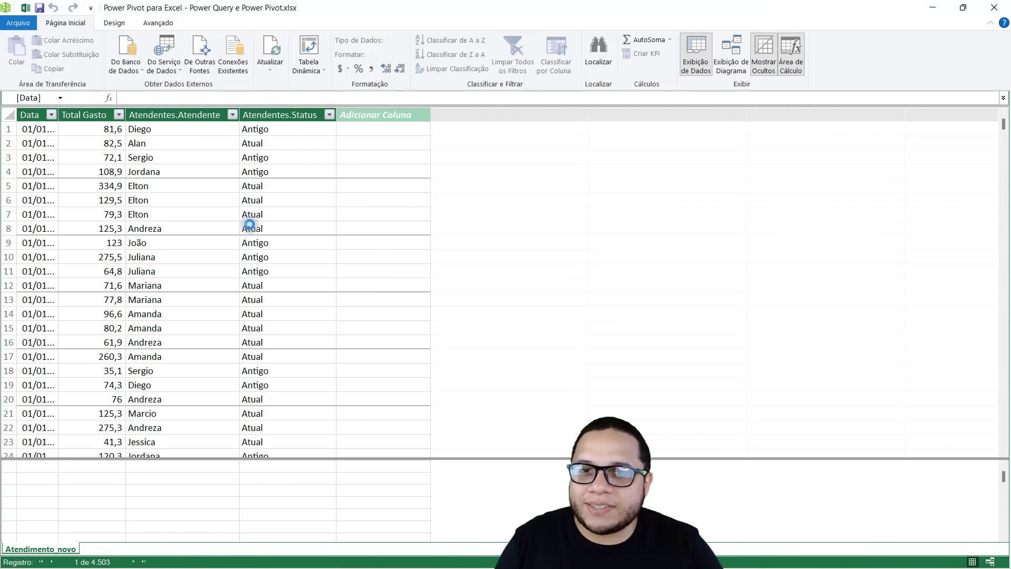
pyautogui.doubleClick(448, 15)
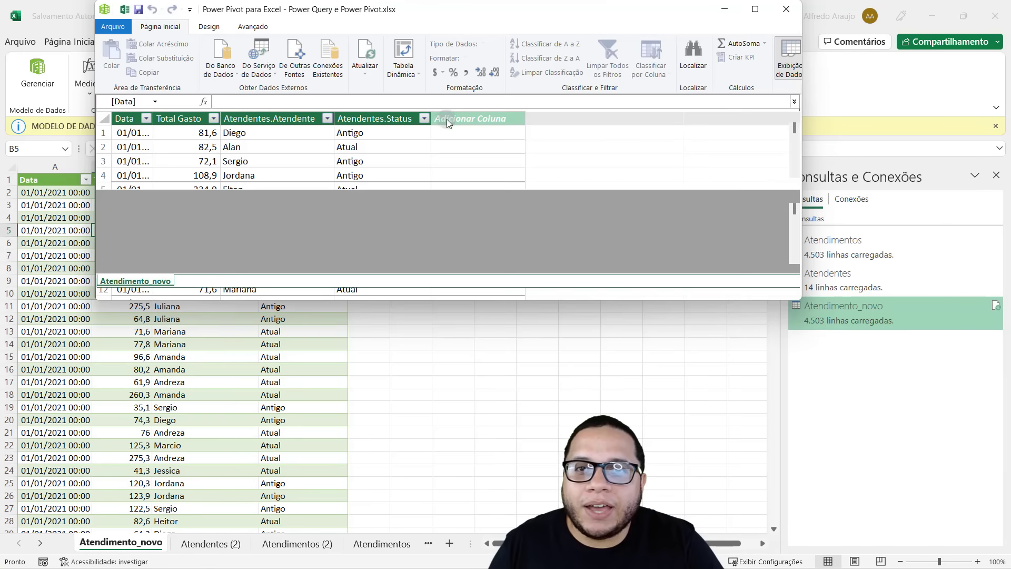
pyautogui.moveTo(444, 113); pyautogui.dragTo(458, 130)
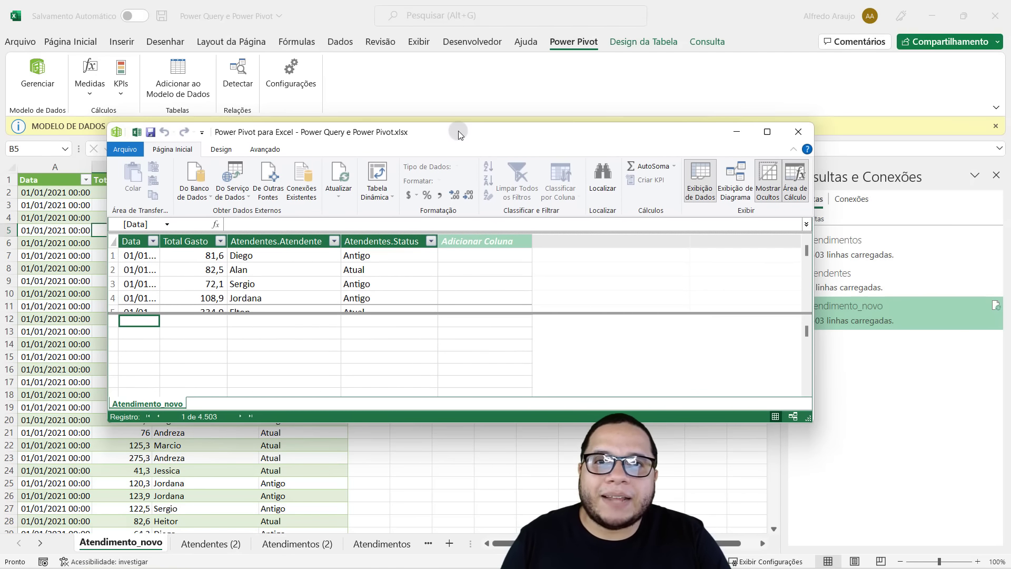
pyautogui.moveTo(772, 132)
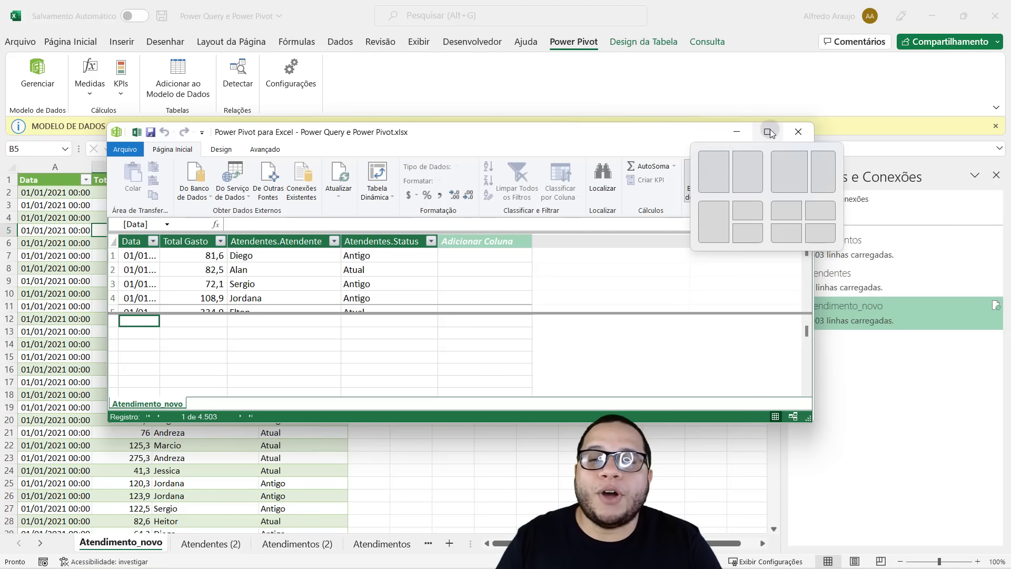
pyautogui.moveTo(530, 131); pyautogui.dragTo(482, 48)
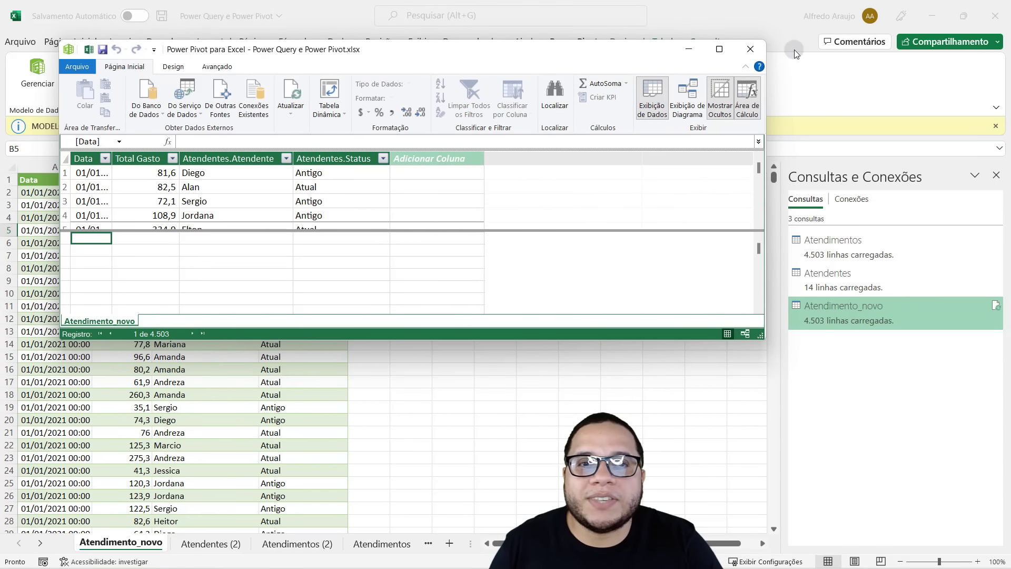
pyautogui.click(725, 48)
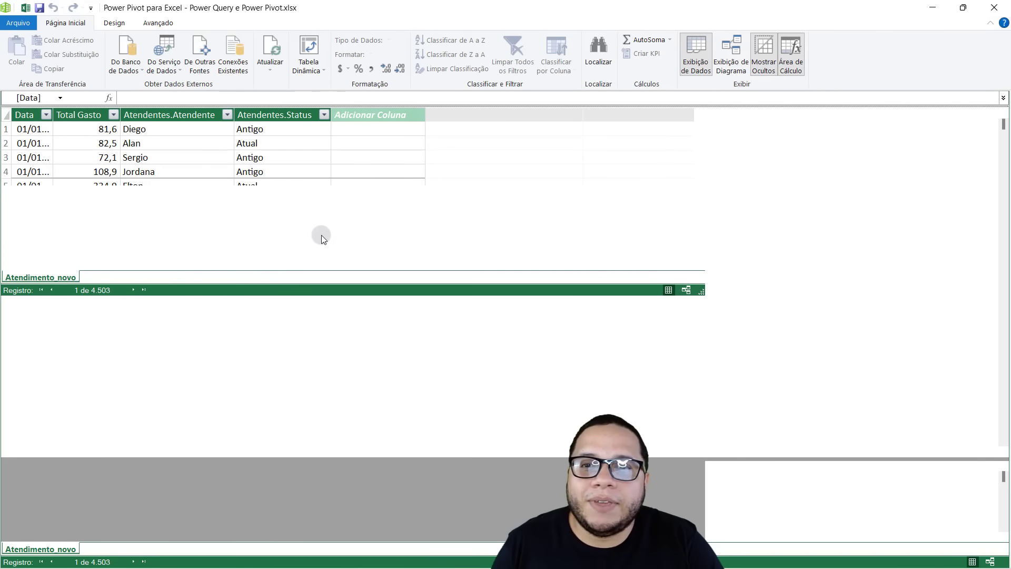
pyautogui.click(319, 227)
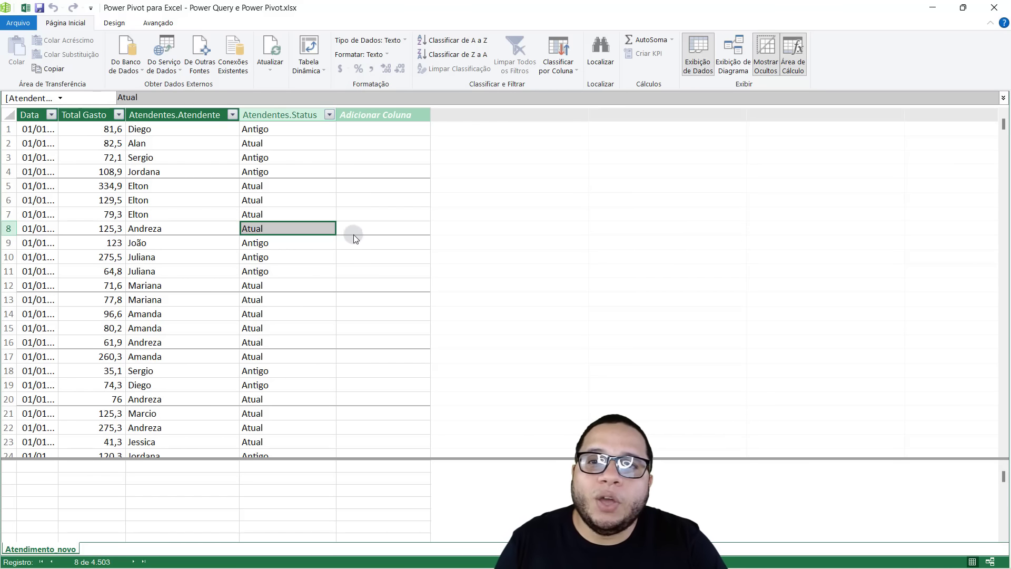
# Create a PivotTable from the data model on a new worksheet and expand the Atendimento_novo table to view its fields
pyautogui.click(314, 47)
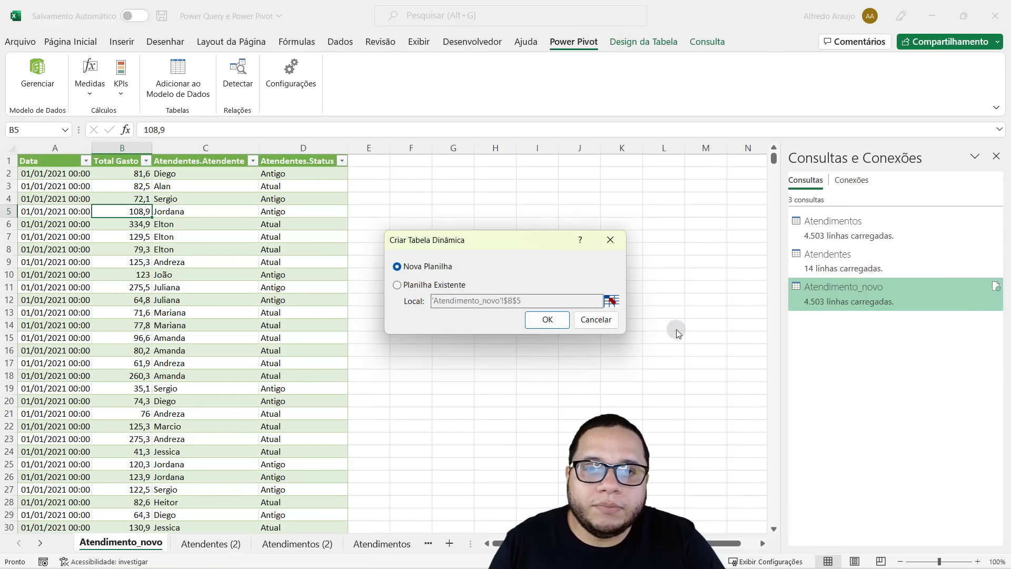
pyautogui.click(543, 318)
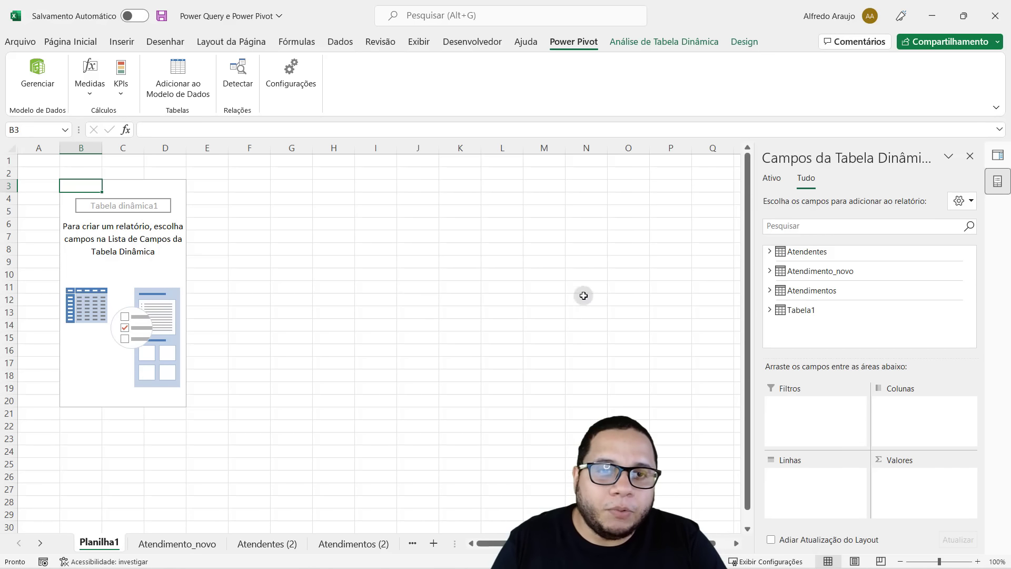
pyautogui.click(770, 271)
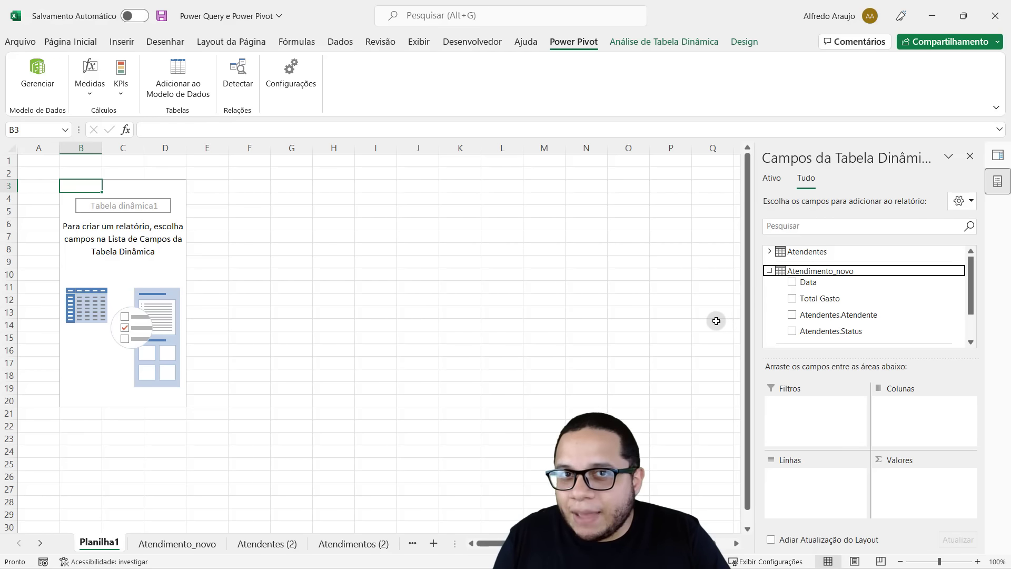
pyautogui.scroll(-1, 875, 303)
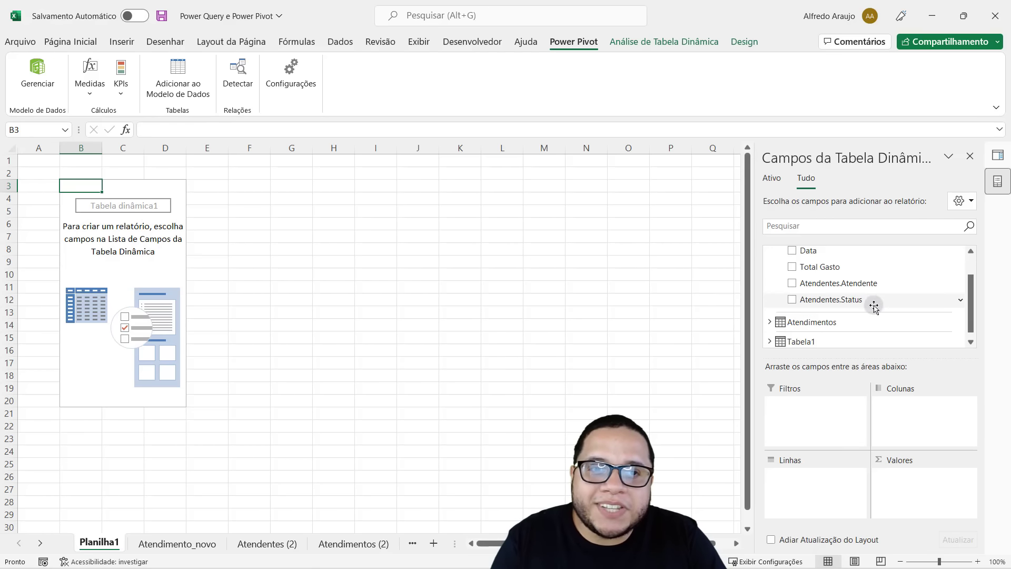
pyautogui.scroll(1, 874, 305)
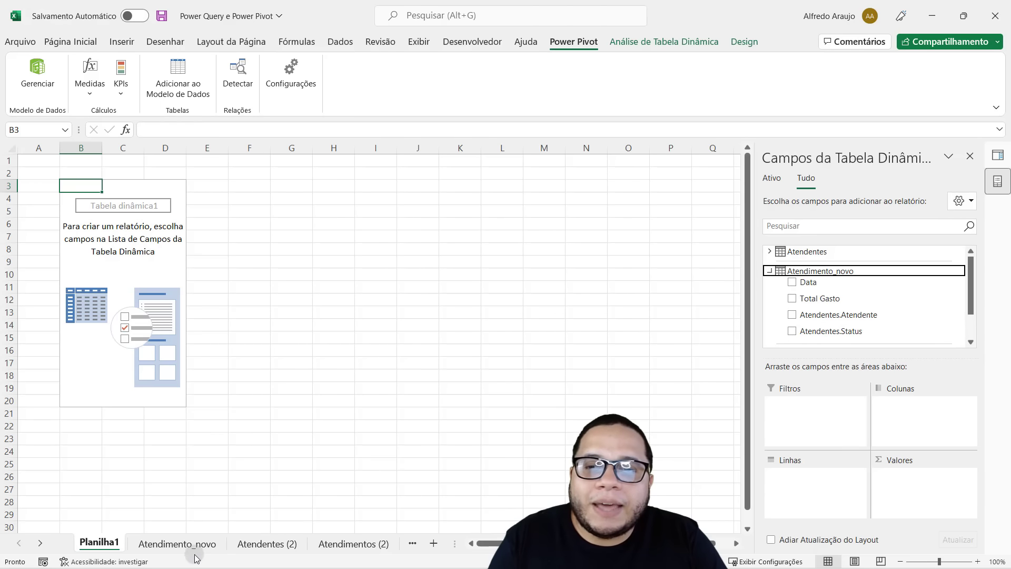
# Review the columns of the loaded table on the Atendimento_novo sheet, including Data, and return to the PivotTable on Planilha1
pyautogui.click(158, 544)
pyautogui.click(57, 164)
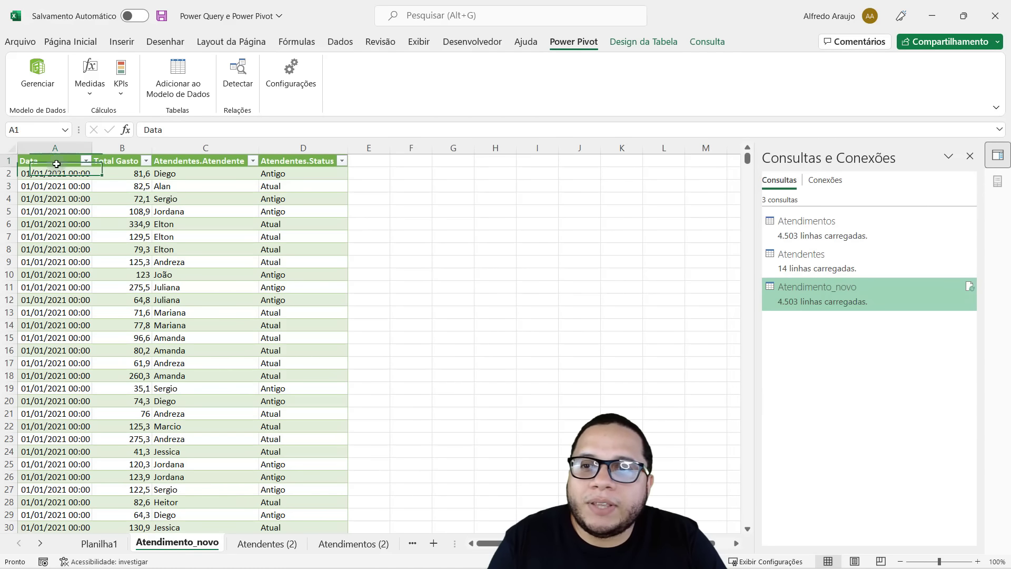
pyautogui.moveTo(56, 164); pyautogui.dragTo(158, 323)
pyautogui.click(45, 148)
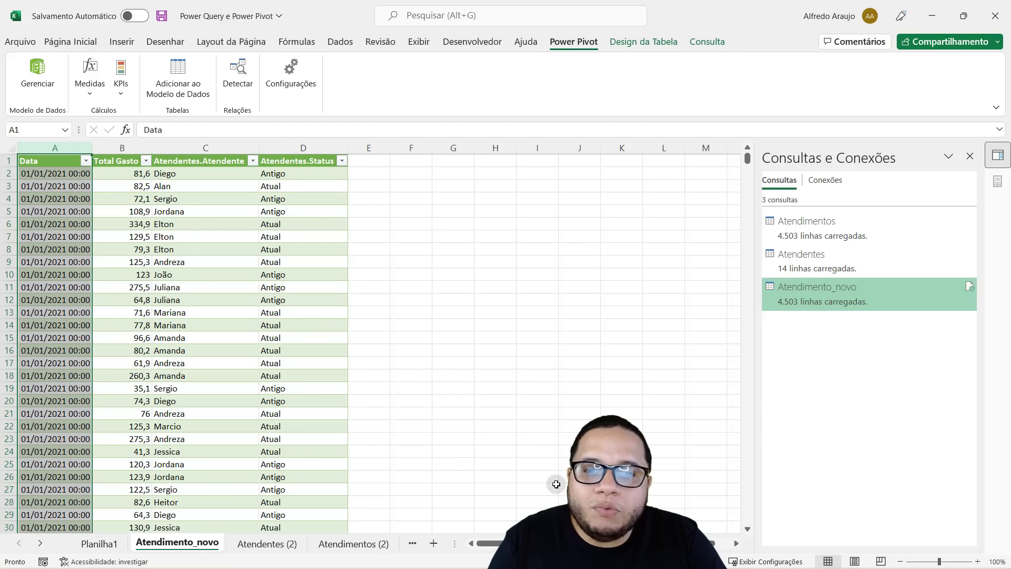
pyautogui.click(39, 186)
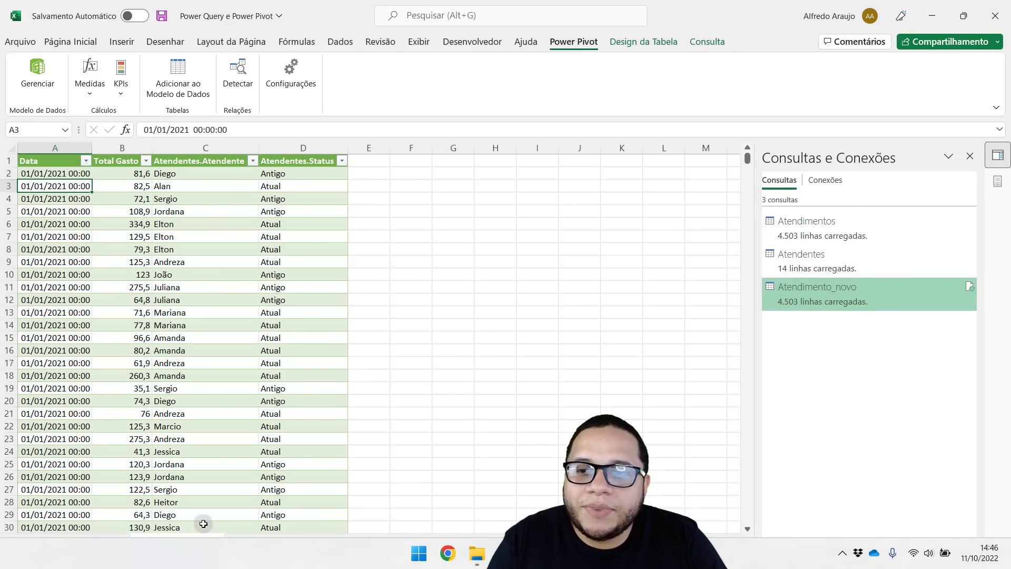
pyautogui.click(99, 543)
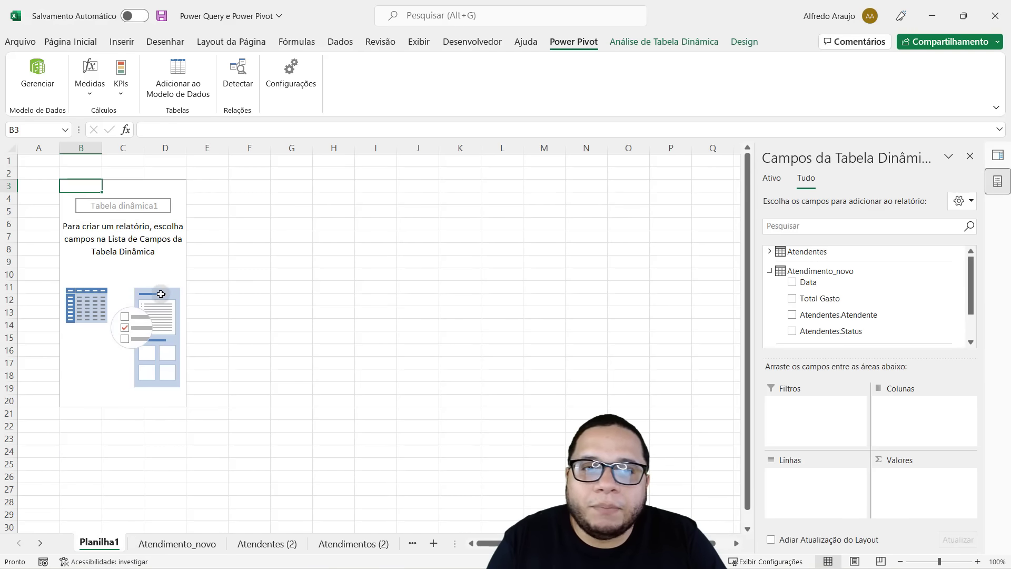
# Summarize the sum of Total Gasto by Atendentes.Status in the PivotTable rows and examine the Antigo and Atual amounts
pyautogui.scroll(-1, 885, 298)
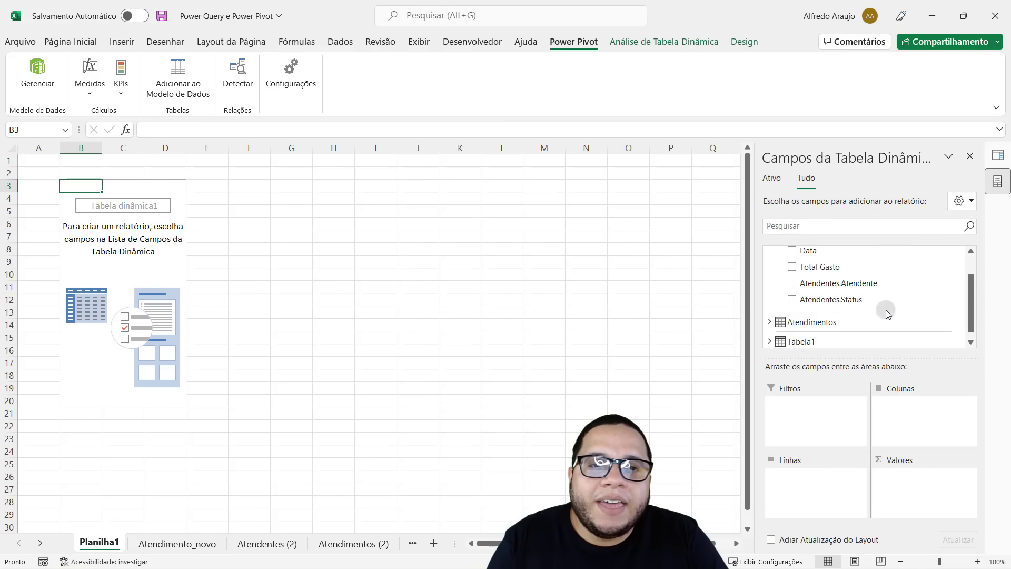
pyautogui.scroll(1, 886, 314)
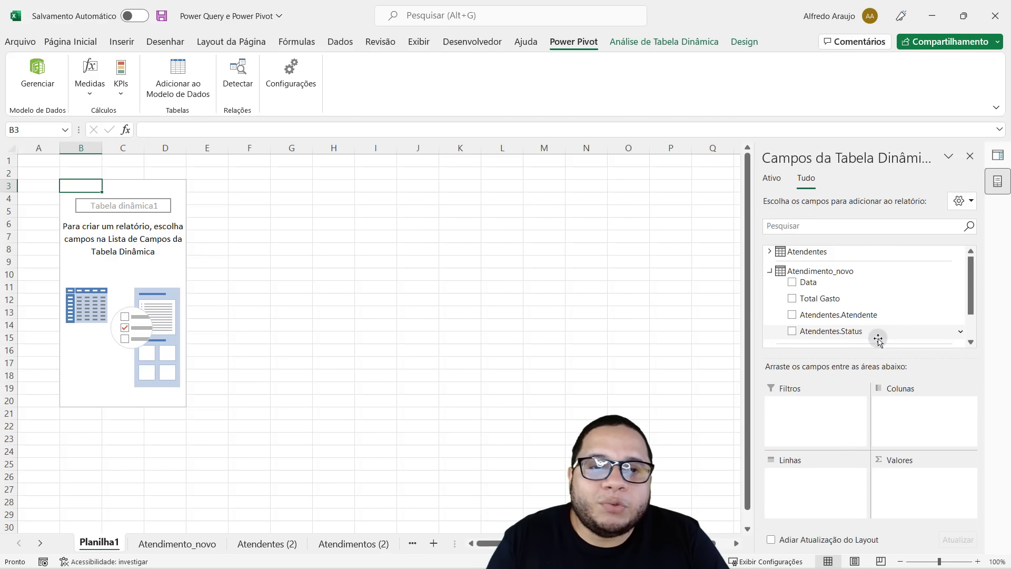
pyautogui.moveTo(862, 330); pyautogui.dragTo(824, 500)
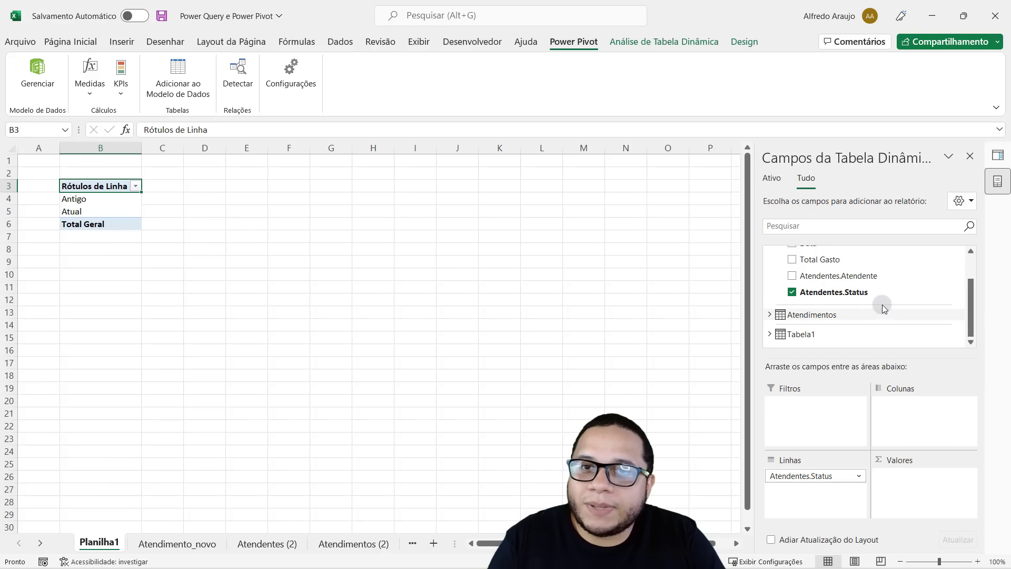
pyautogui.moveTo(820, 263); pyautogui.dragTo(921, 498)
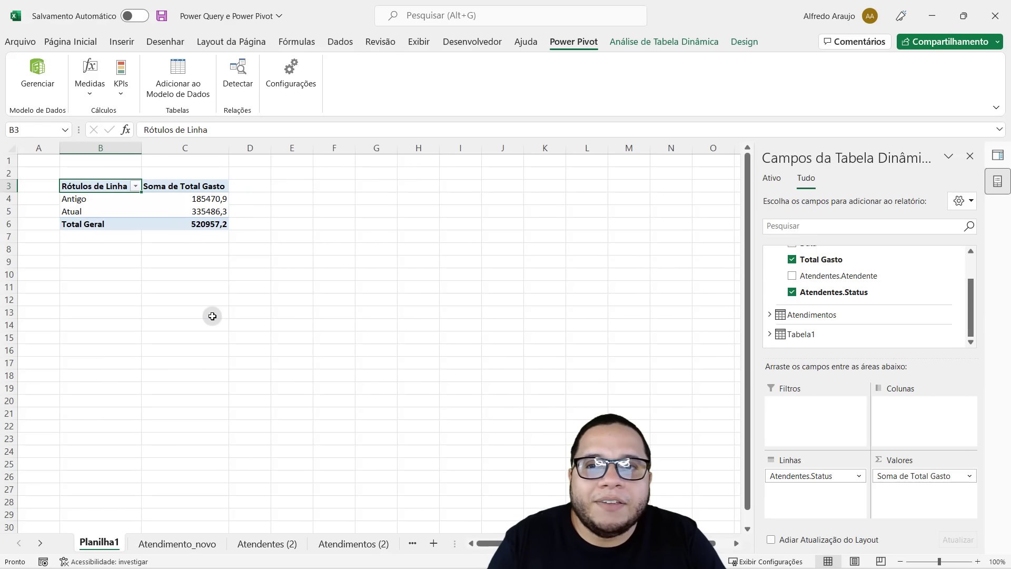
pyautogui.click(108, 199)
pyautogui.moveTo(137, 201); pyautogui.dragTo(170, 199)
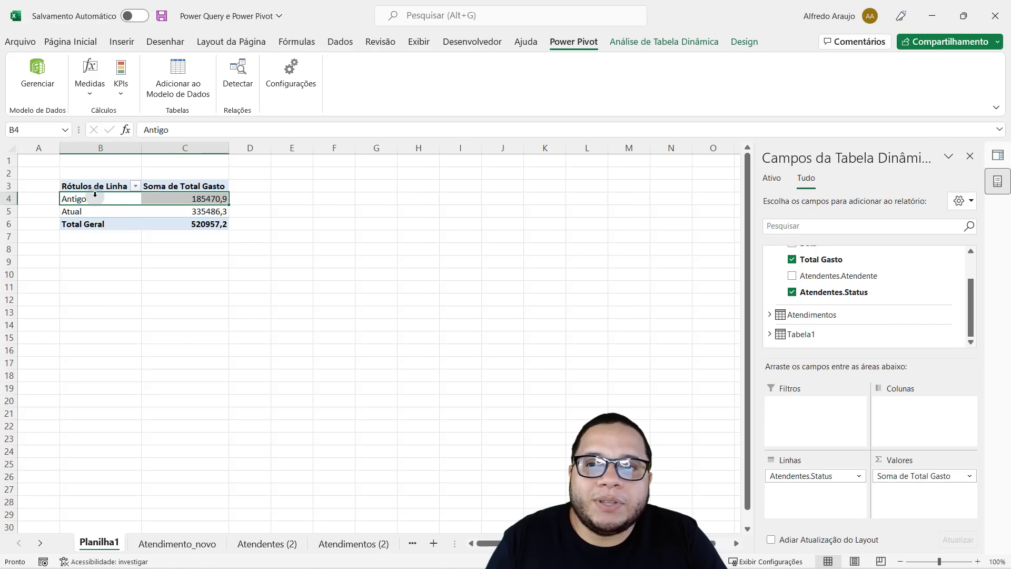
pyautogui.moveTo(85, 198); pyautogui.dragTo(129, 199)
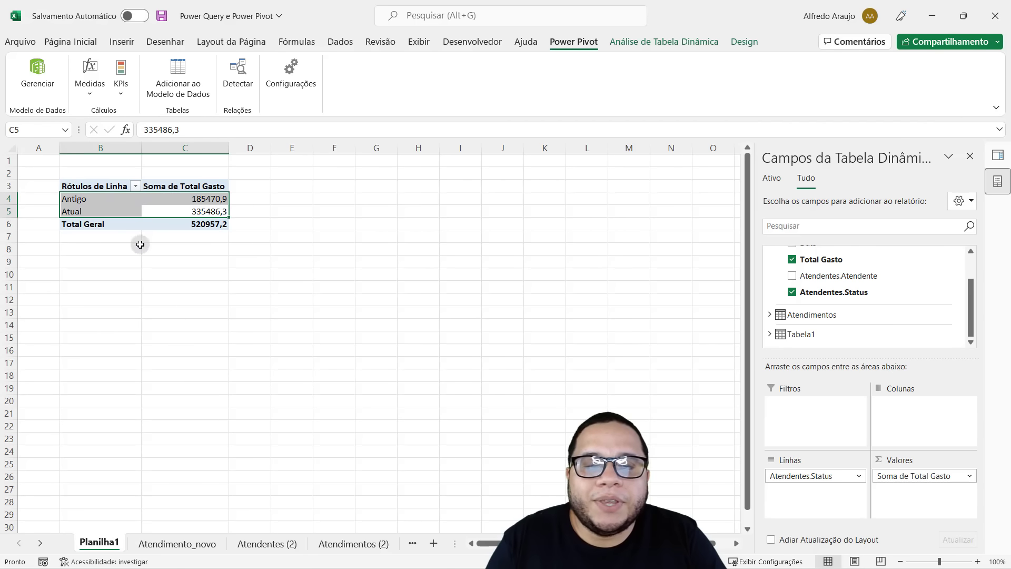
pyautogui.click(196, 209)
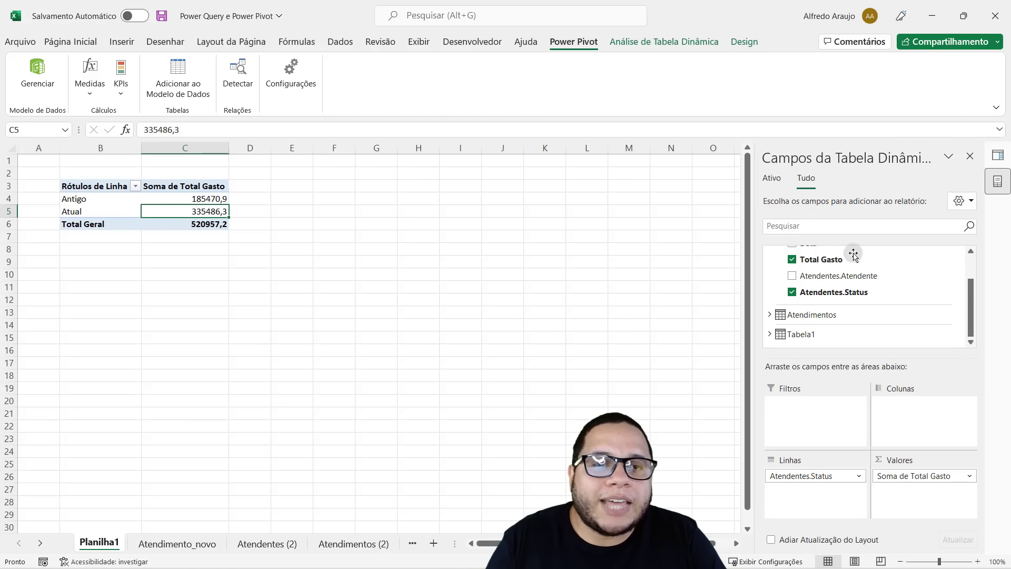
# Replace Atendentes.Status with Atendentes.Atendente as the PivotTable's row field and place Atendentes.Status in the columns
pyautogui.scroll(2, 854, 258)
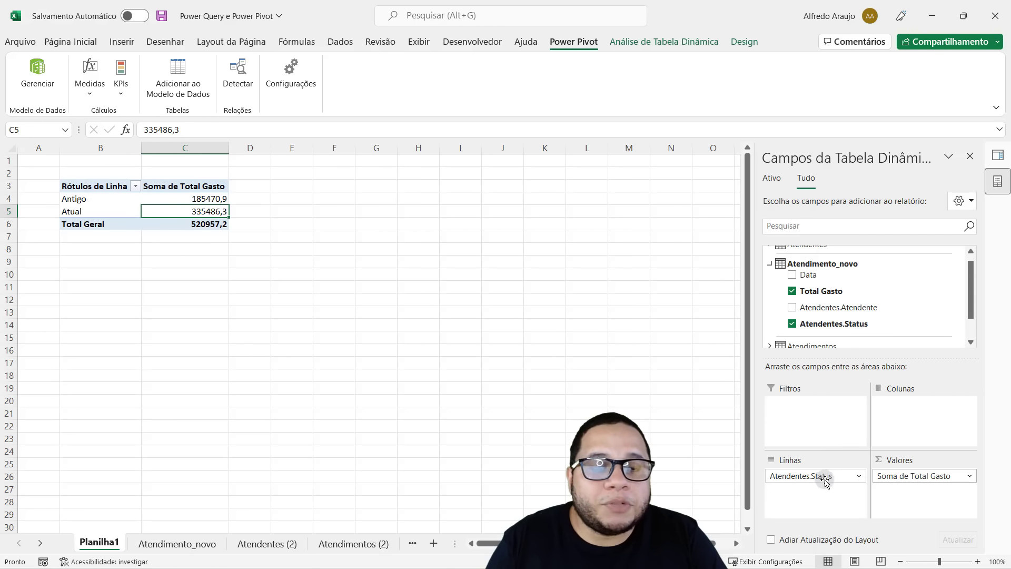
pyautogui.moveTo(825, 478); pyautogui.dragTo(606, 424)
pyautogui.moveTo(871, 307); pyautogui.dragTo(811, 498)
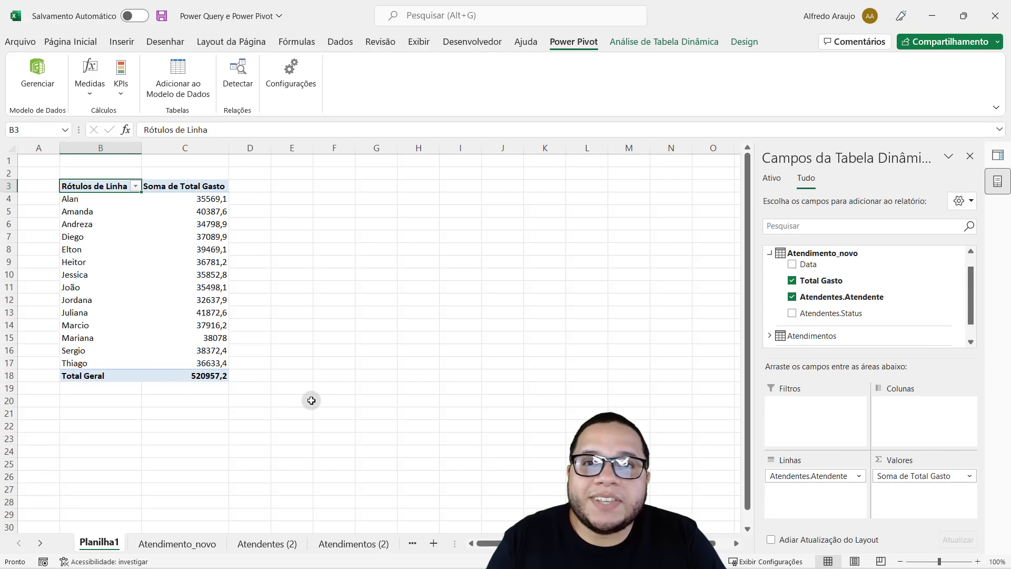
pyautogui.moveTo(820, 319); pyautogui.dragTo(916, 413)
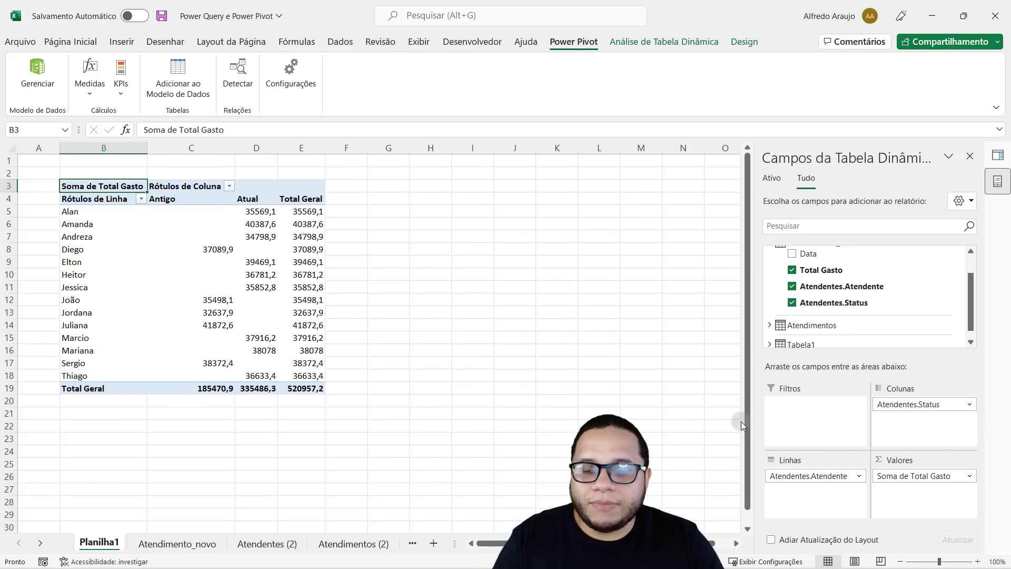